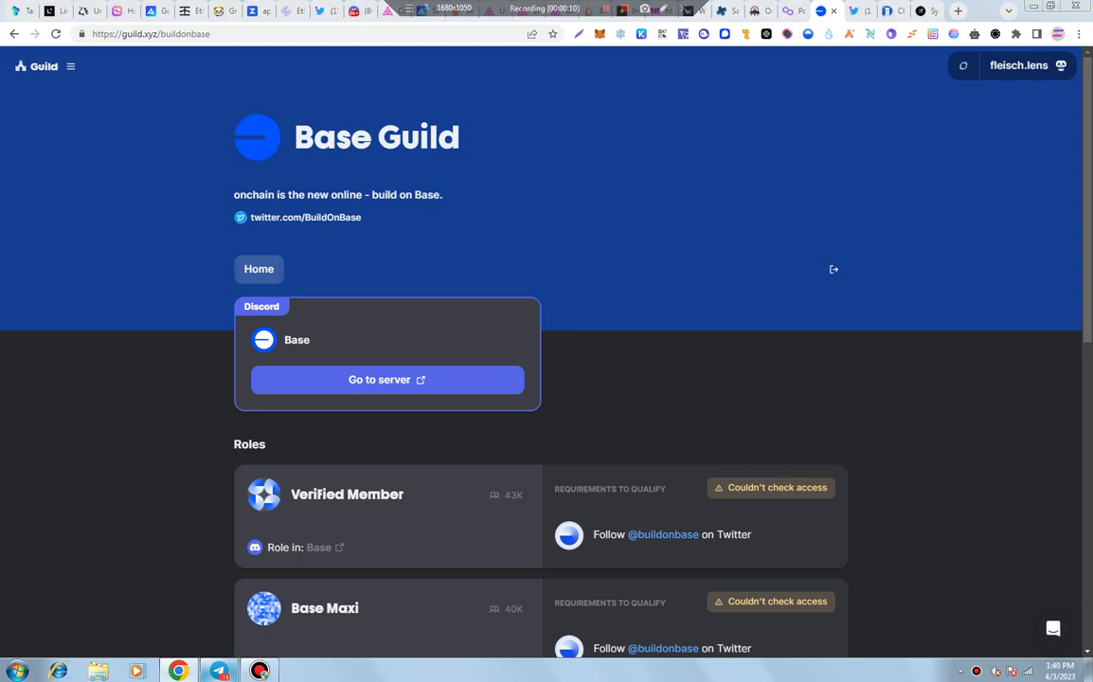
Step: Review the Taiko posts in Telegram and the Sepolia testnet section of Taiko's wallet configuration guide in the browser
left_click(219, 670)
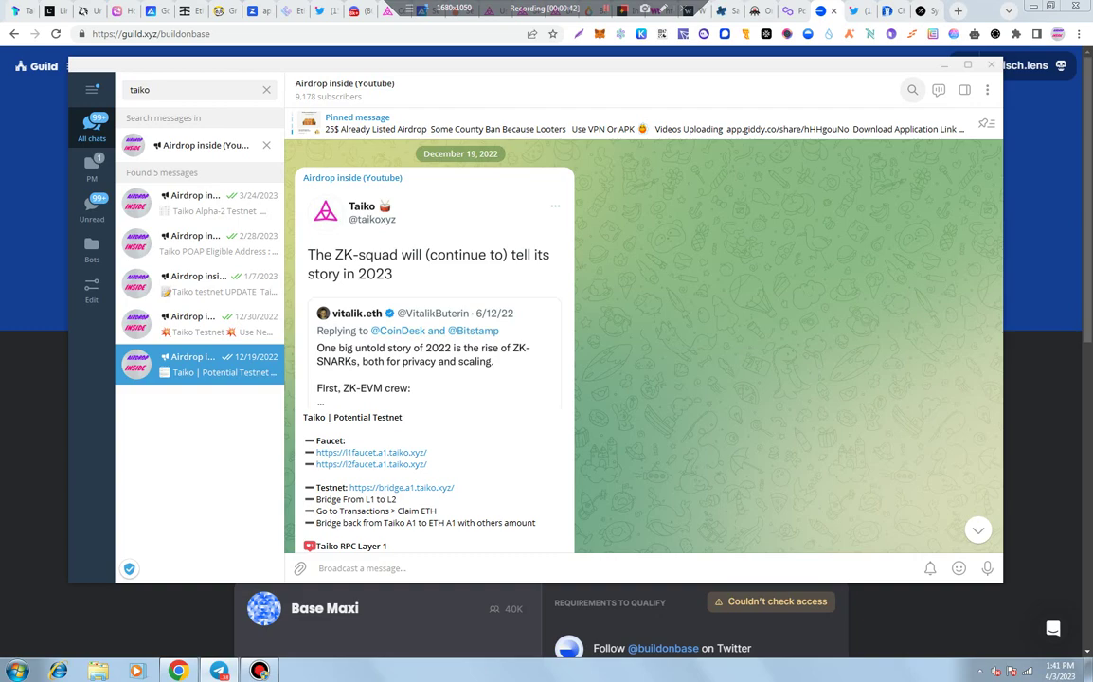
key("alt+Tab")
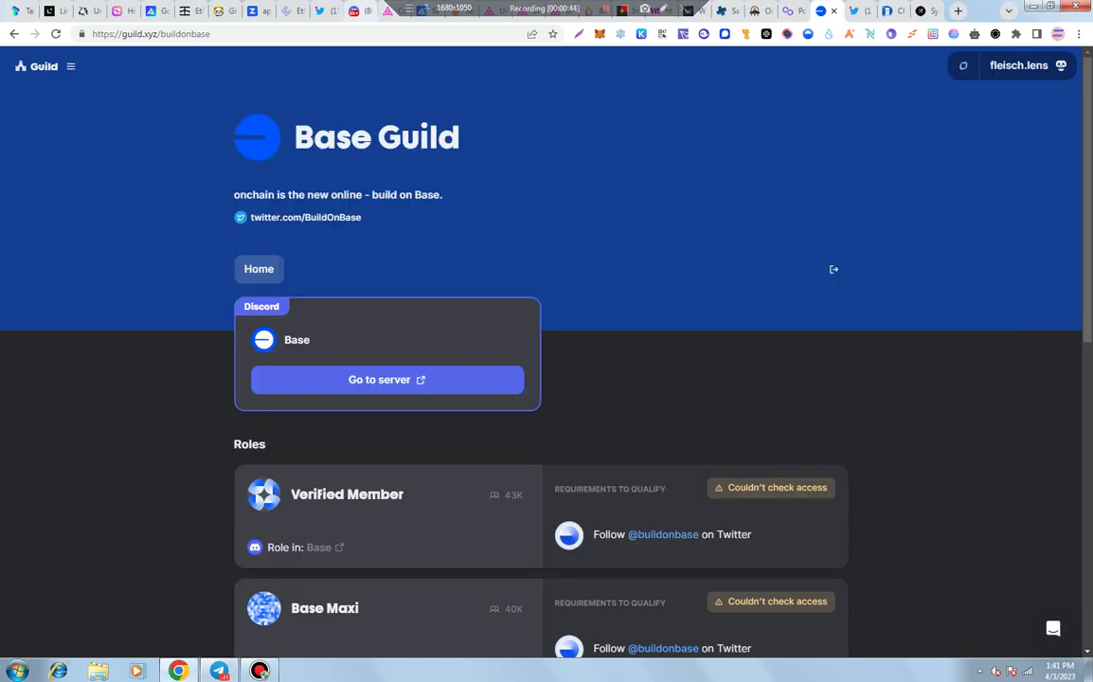
left_click(390, 11)
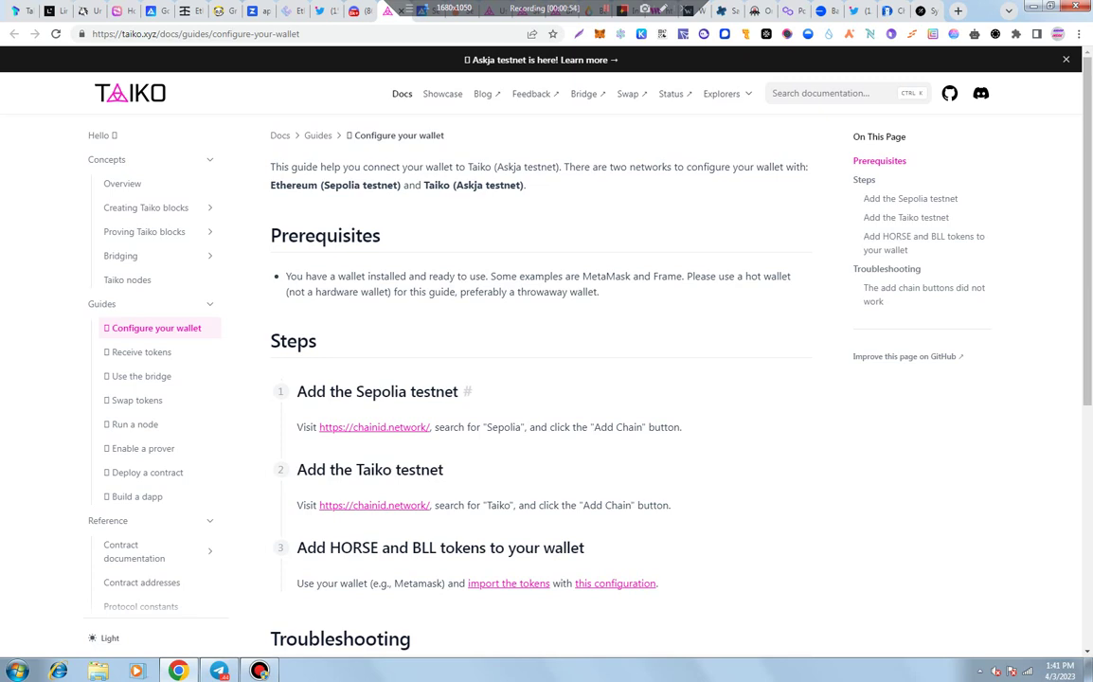
left_click_drag(352, 391, 410, 391)
left_click(417, 405)
Step: View the Sepolia network search on ChainList and check Account 1's ETH balance in MetaMask
left_click(887, 11)
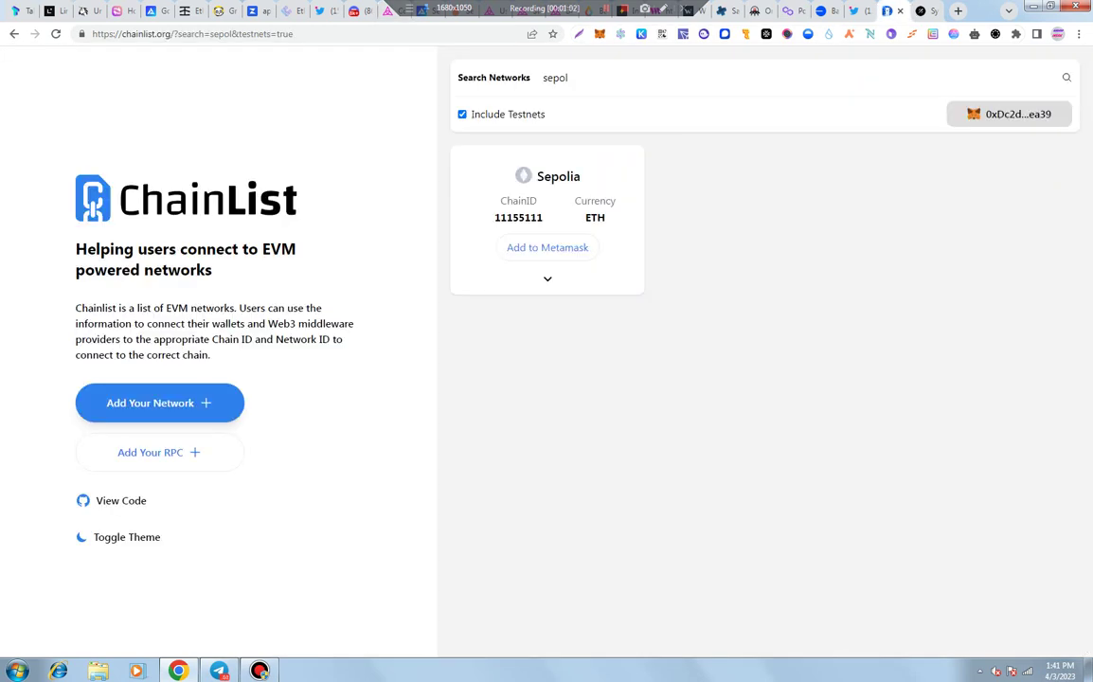
double_click(556, 78)
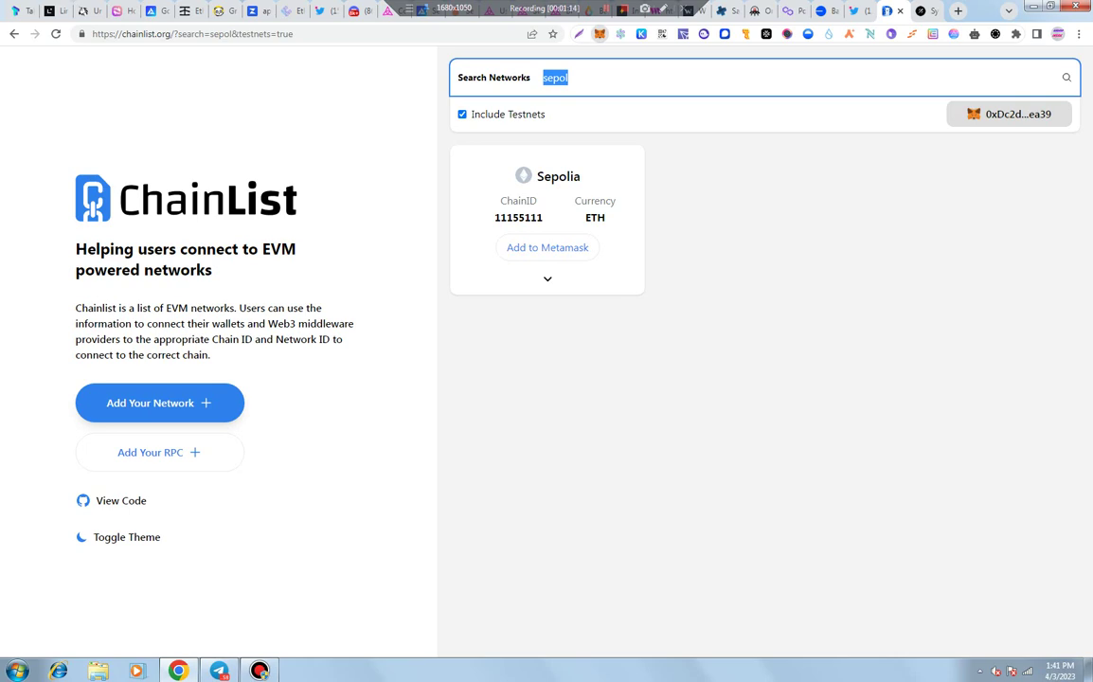
left_click(599, 33)
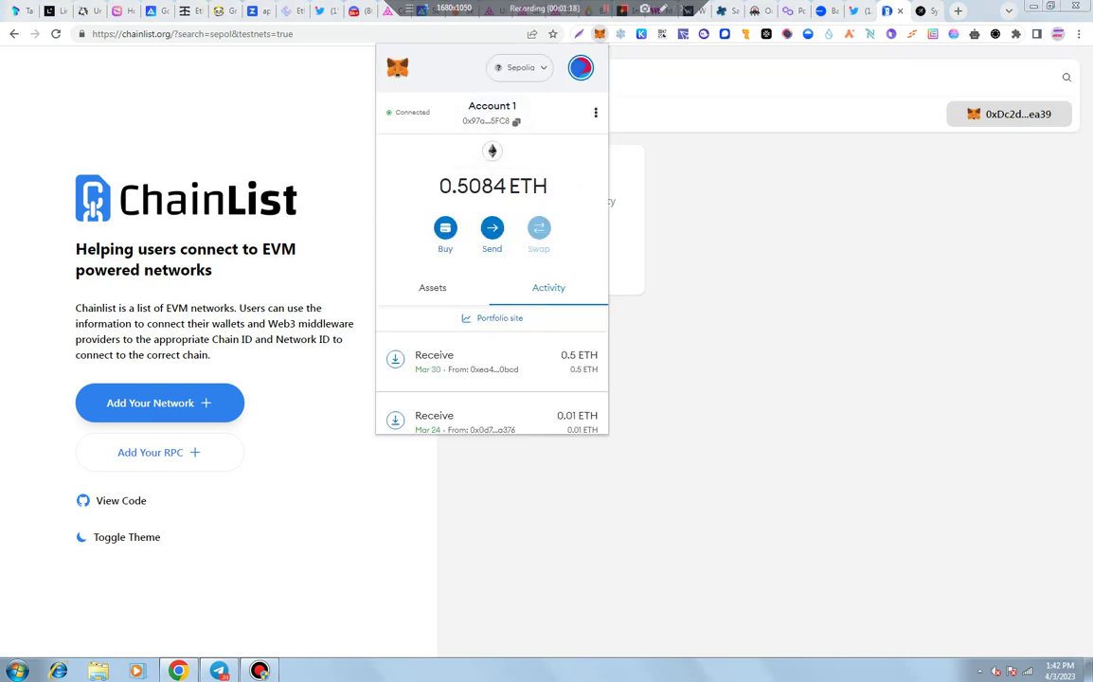
left_click_drag(440, 187, 548, 186)
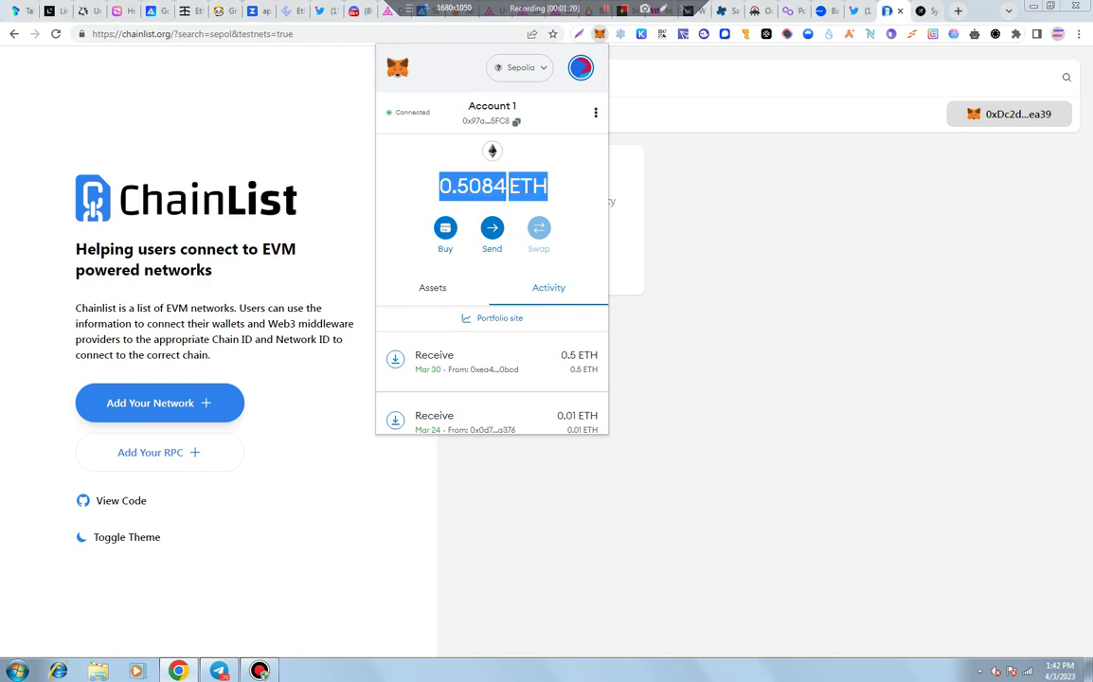
key("Escape")
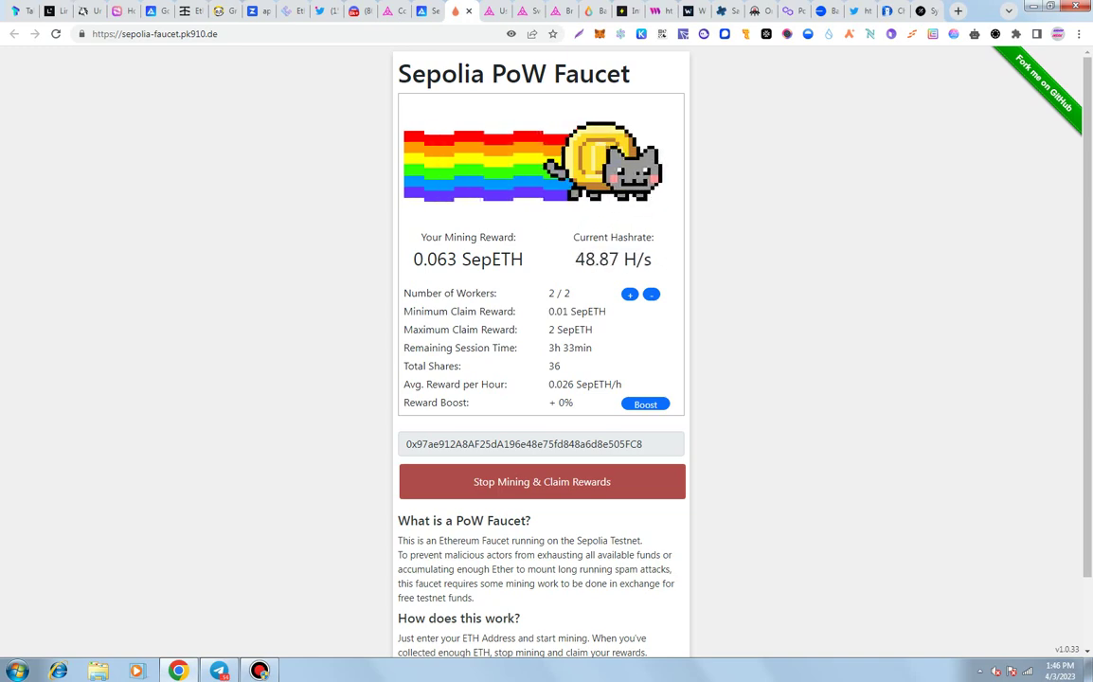
Step: Stop mining on the Sepolia PoW Faucet and claim the mining rewards
left_click(542, 483)
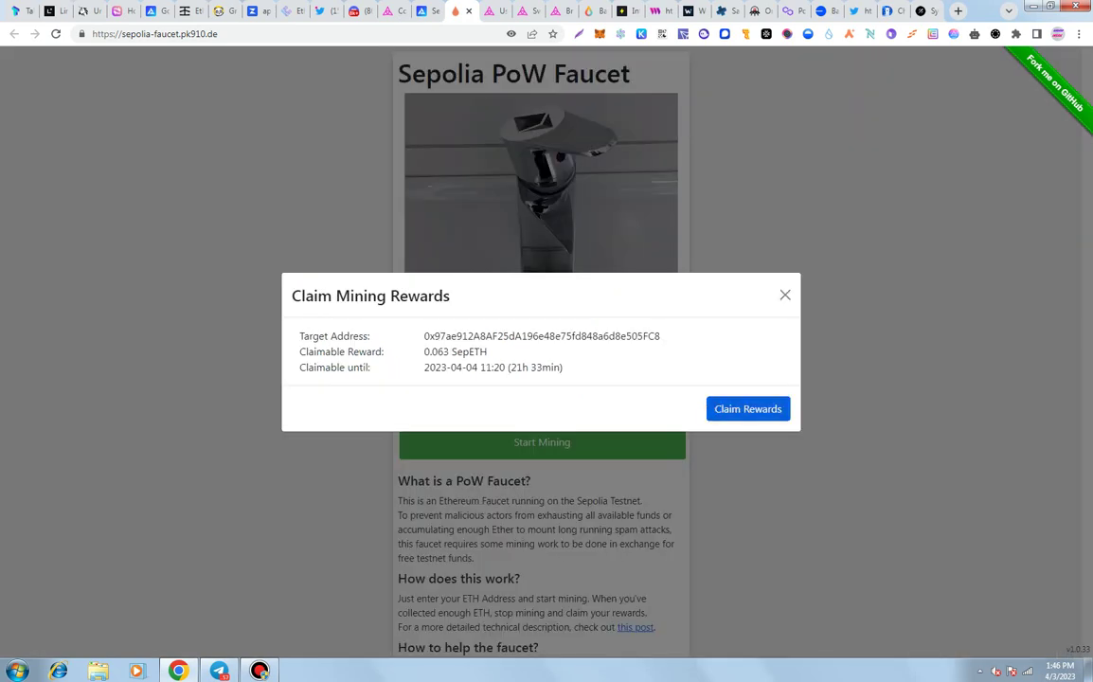
left_click(749, 409)
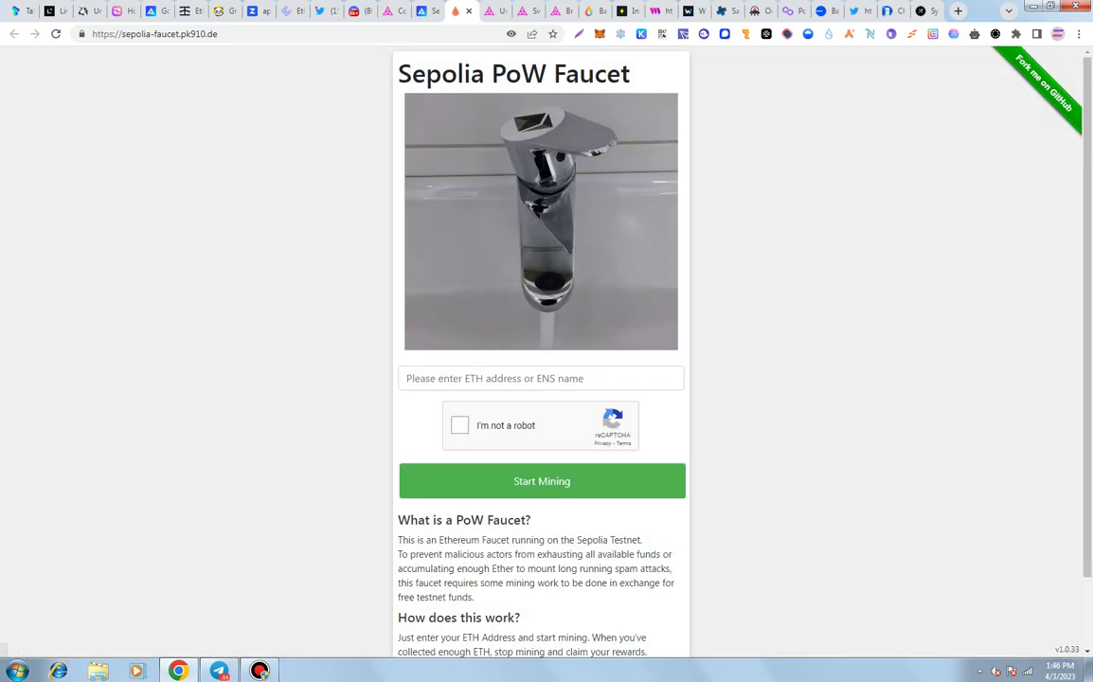
left_click(541, 379)
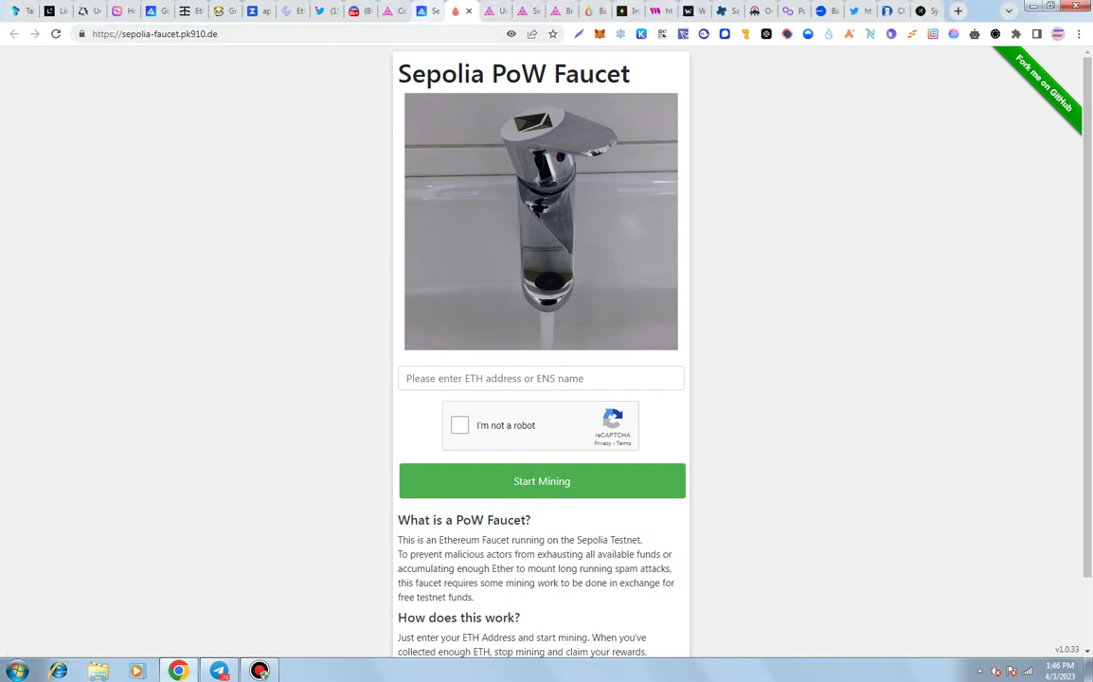
Step: Look over Alchemy's Sepolia faucet, including its wallet address entry, and revisit the Taiko wallet guide
left_click(423, 12)
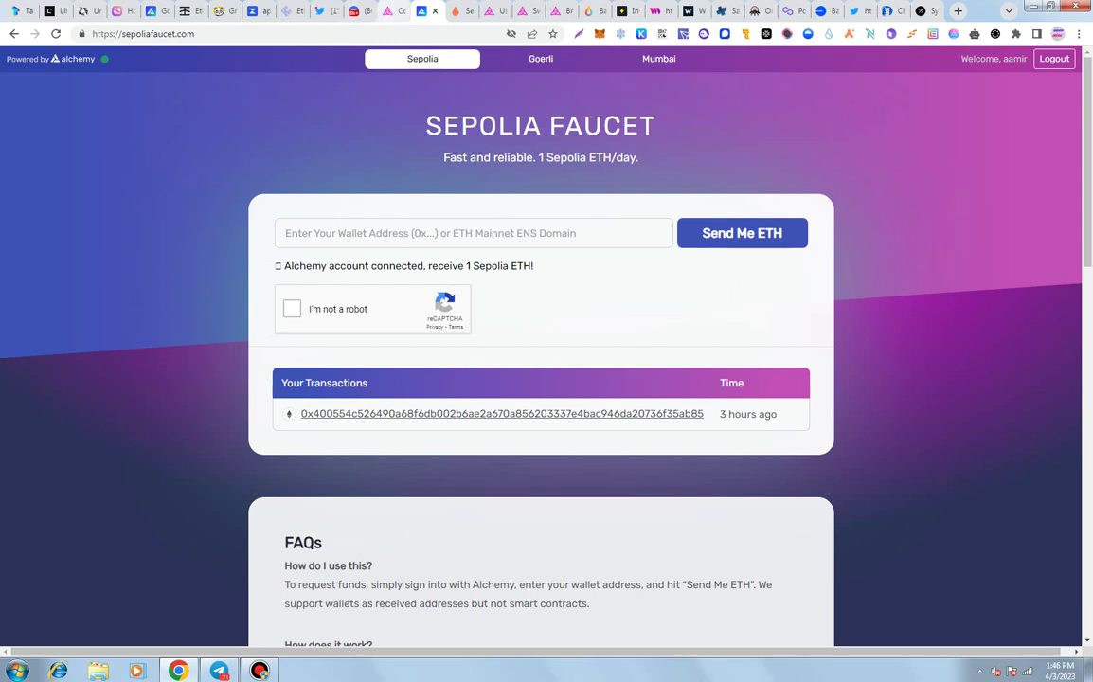
key("ctrl+shift+Tab")
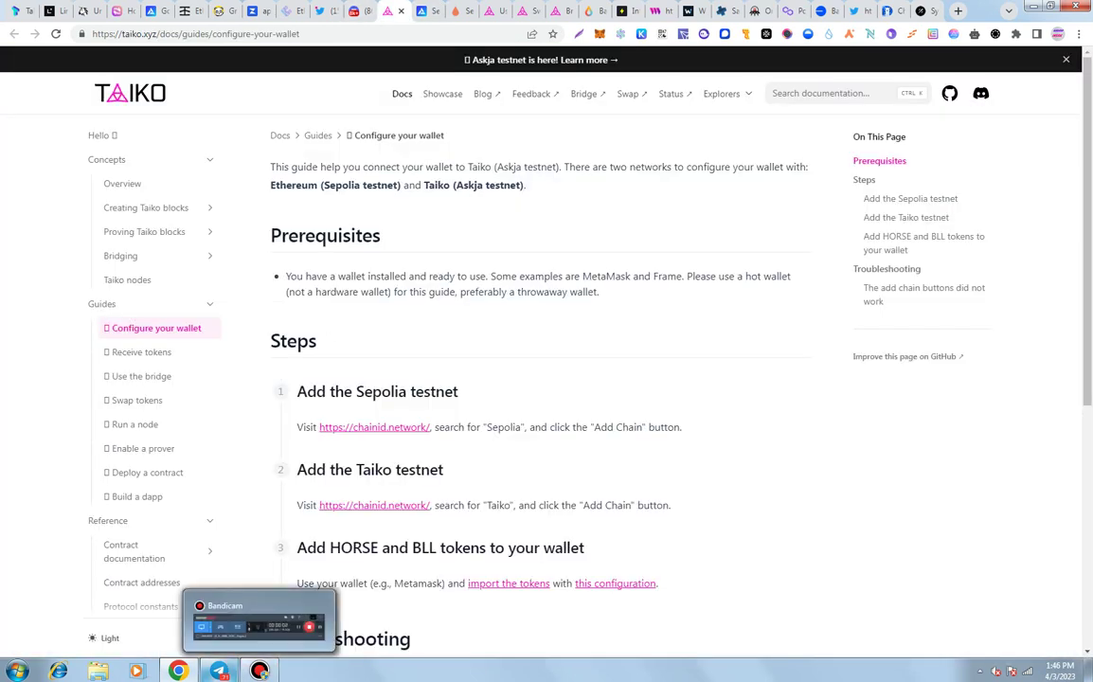
left_click(258, 671)
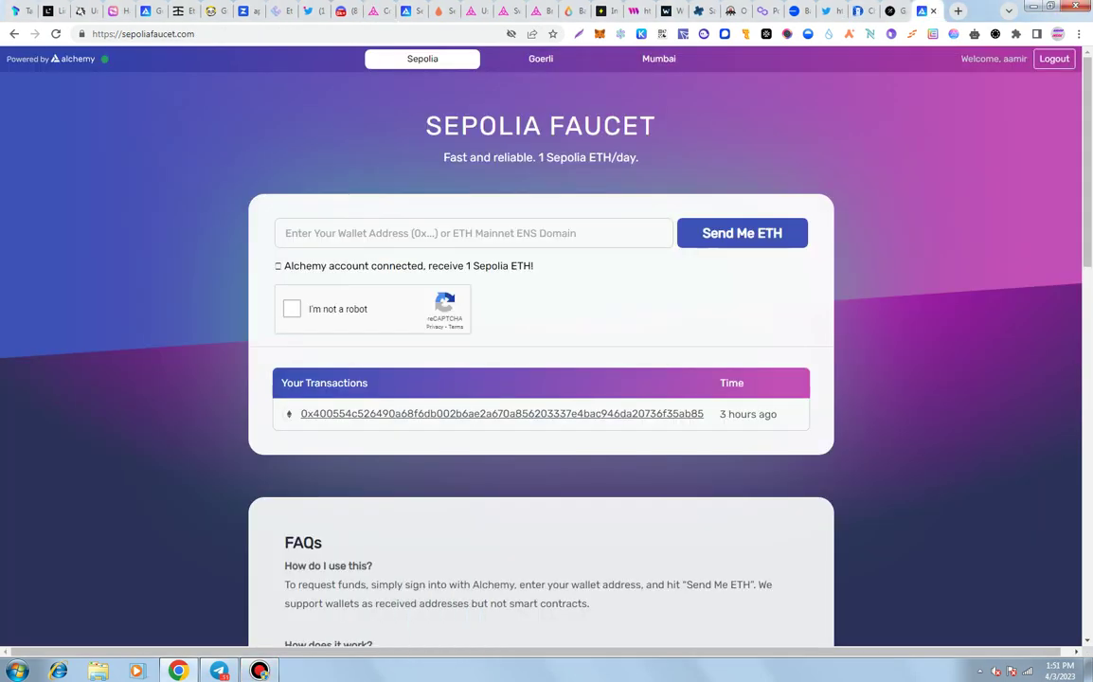
left_click(474, 233)
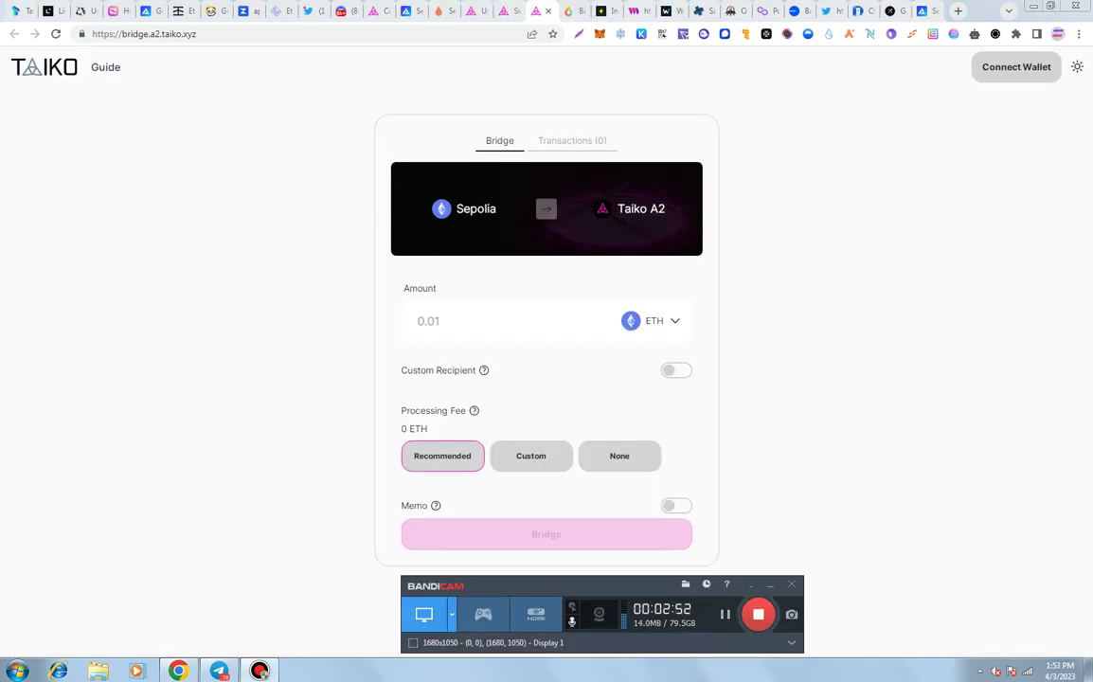
Step: Start connecting MetaMask to the Taiko bridge and look through the wallet accounts offered for the connection
left_click(771, 585)
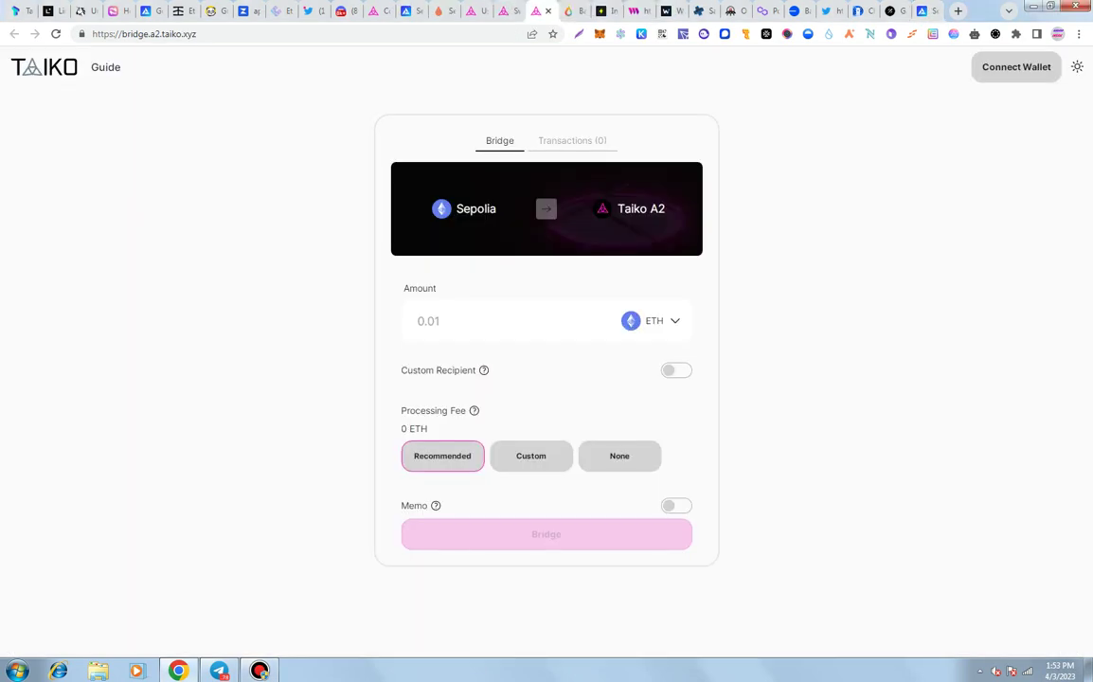
left_click(1015, 66)
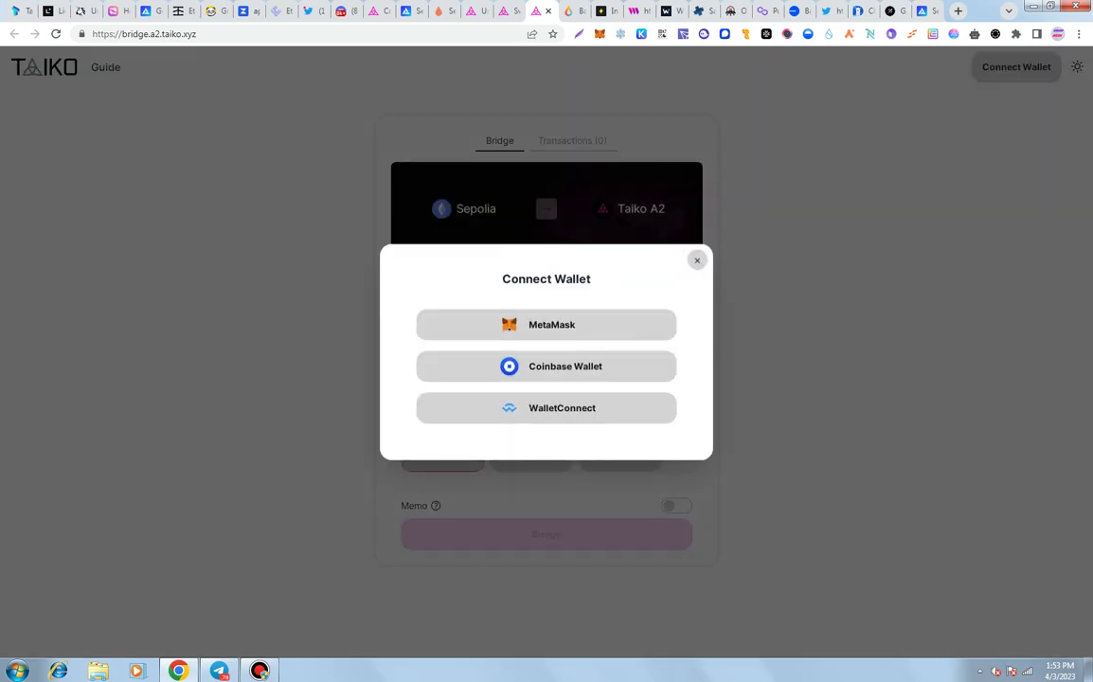
left_click(545, 324)
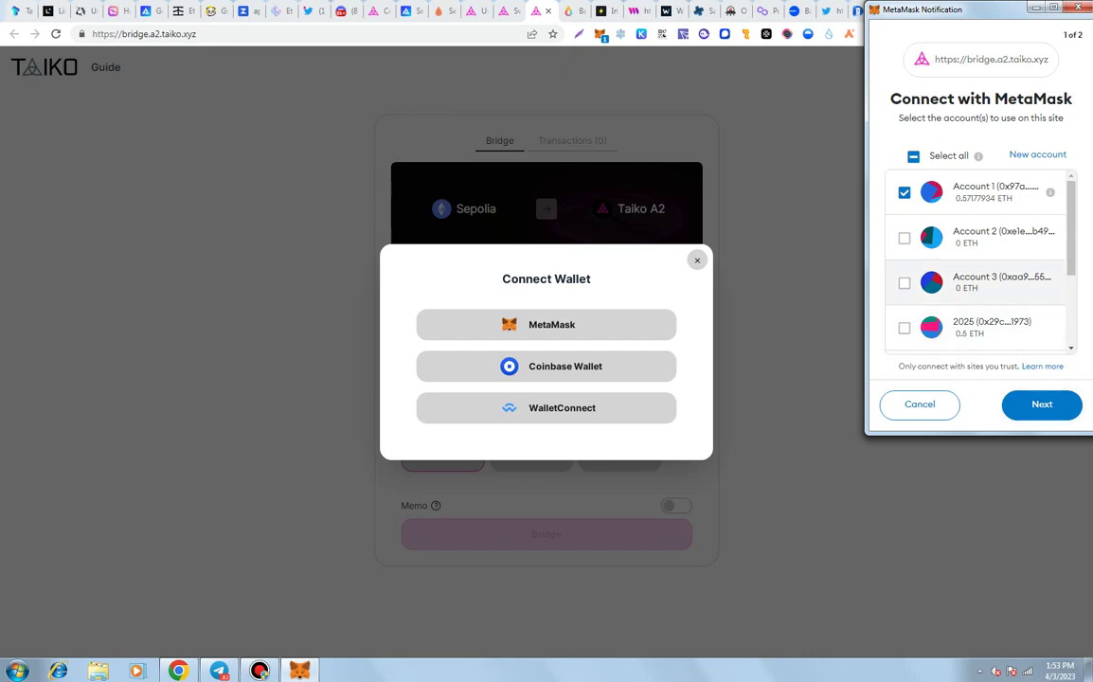
scroll(976, 284, "down", 1)
scroll(976, 263, "up", 1)
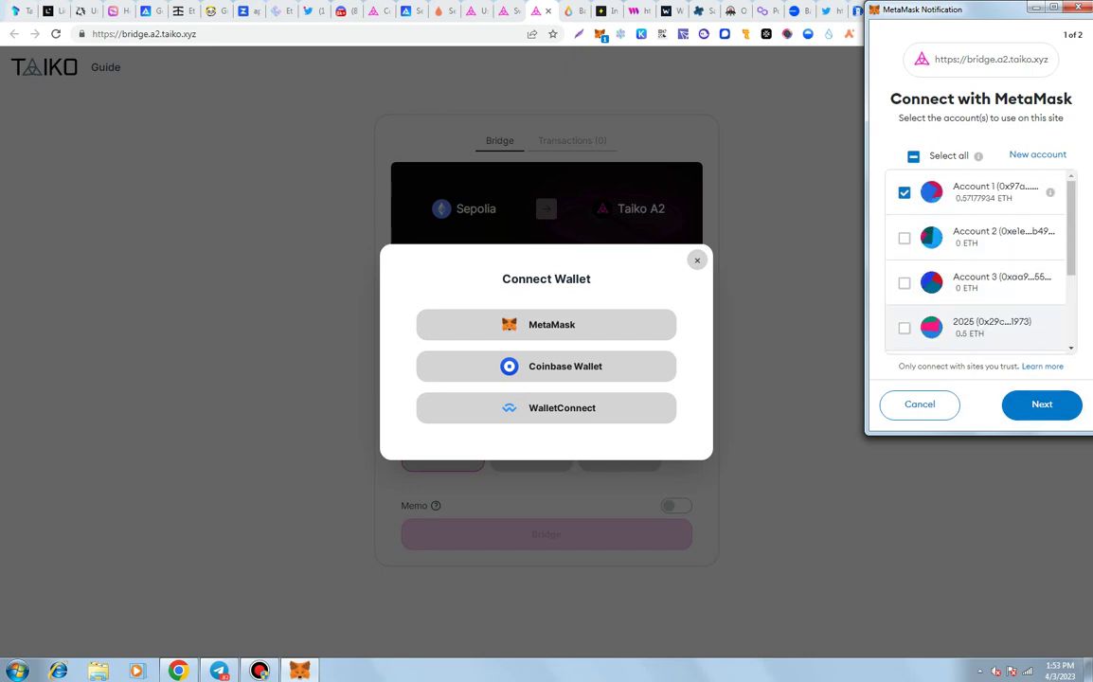
scroll(976, 264, "down", 3)
scroll(976, 263, "up", 3)
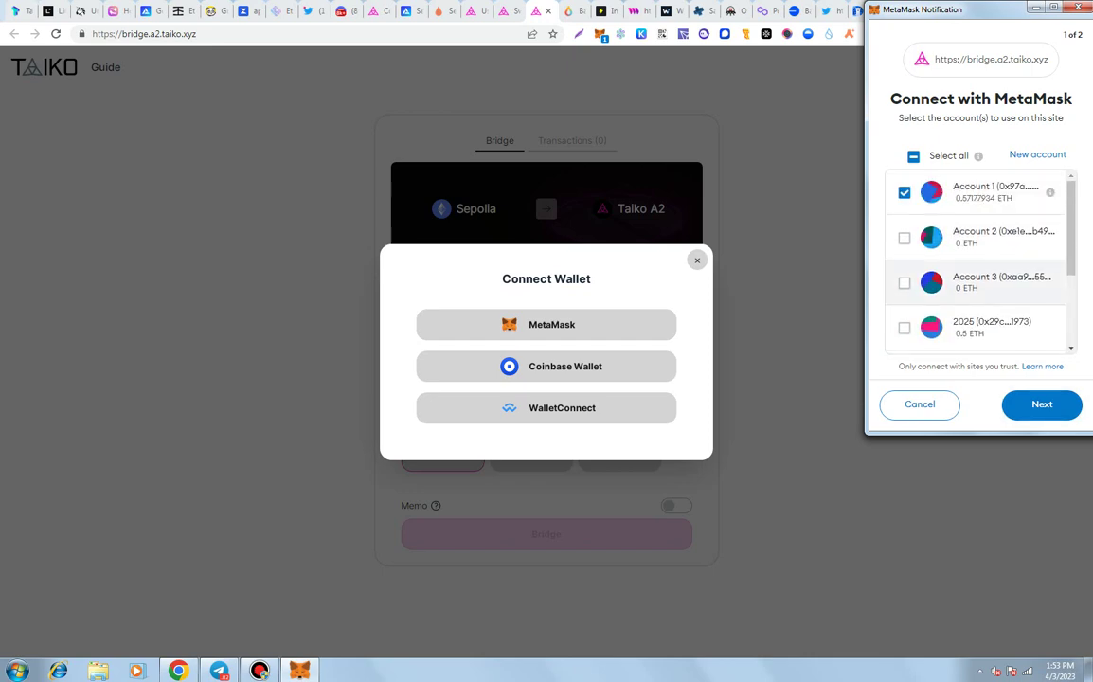
Step: Choose only Account 1 for the Taiko bridge connection and continue to the approval
left_click(914, 156)
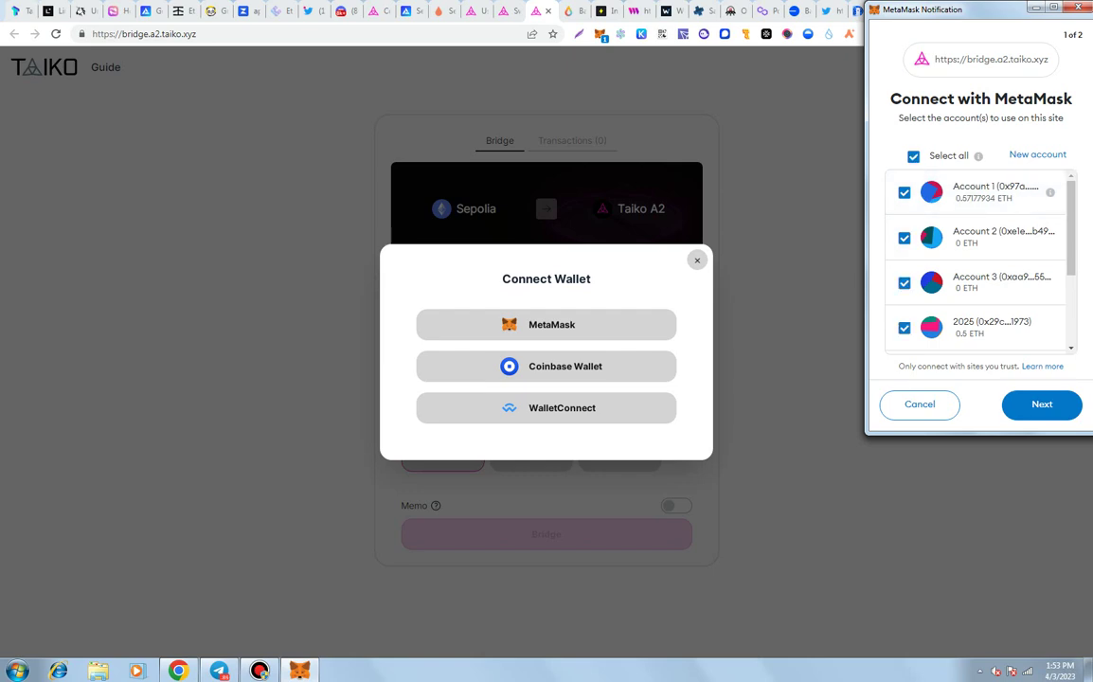
left_click(913, 155)
left_click(903, 193)
left_click(1042, 404)
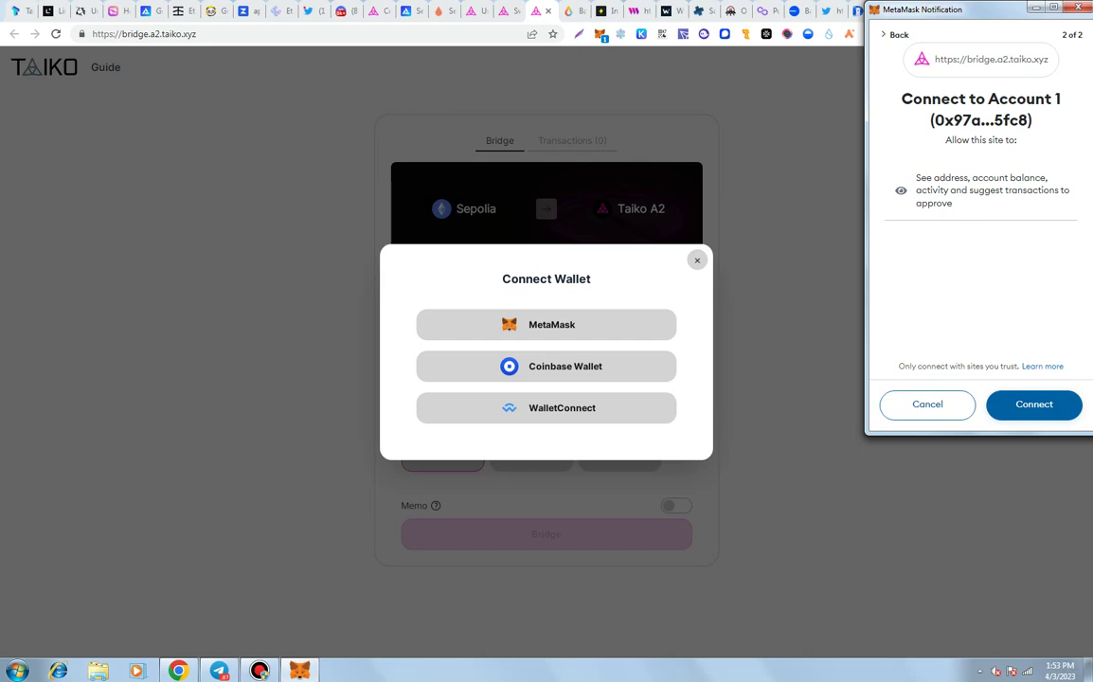
left_click(895, 34)
left_click(1042, 403)
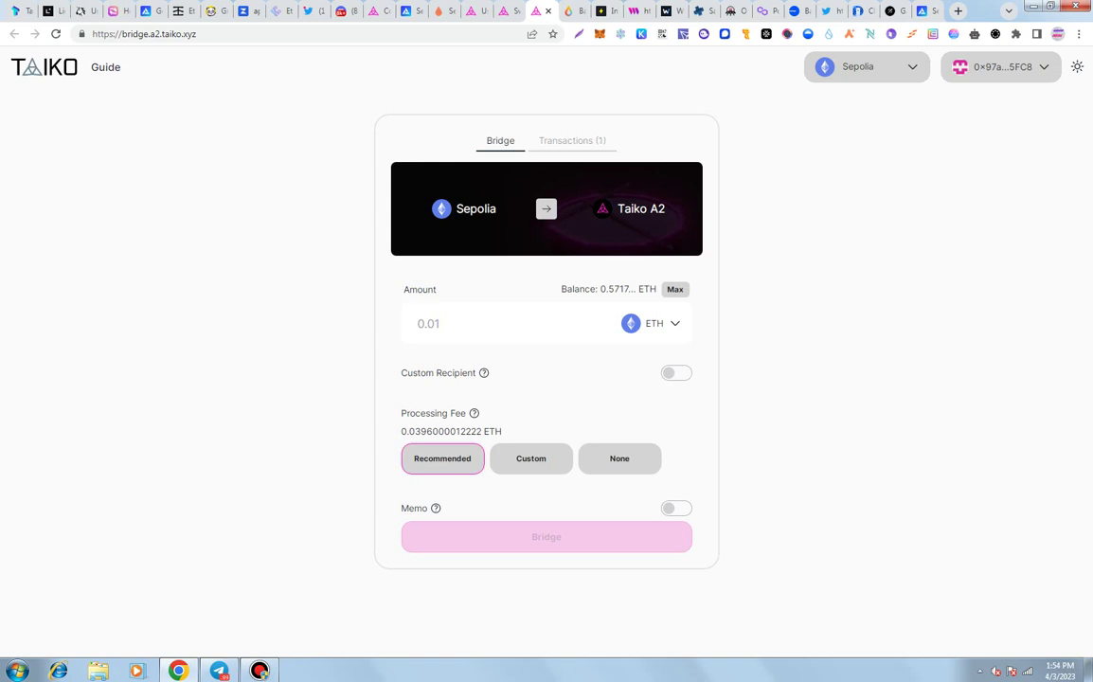
Step: Choose BLL as the token to bridge and try switching the Custom Recipient option on and off
left_click(674, 324)
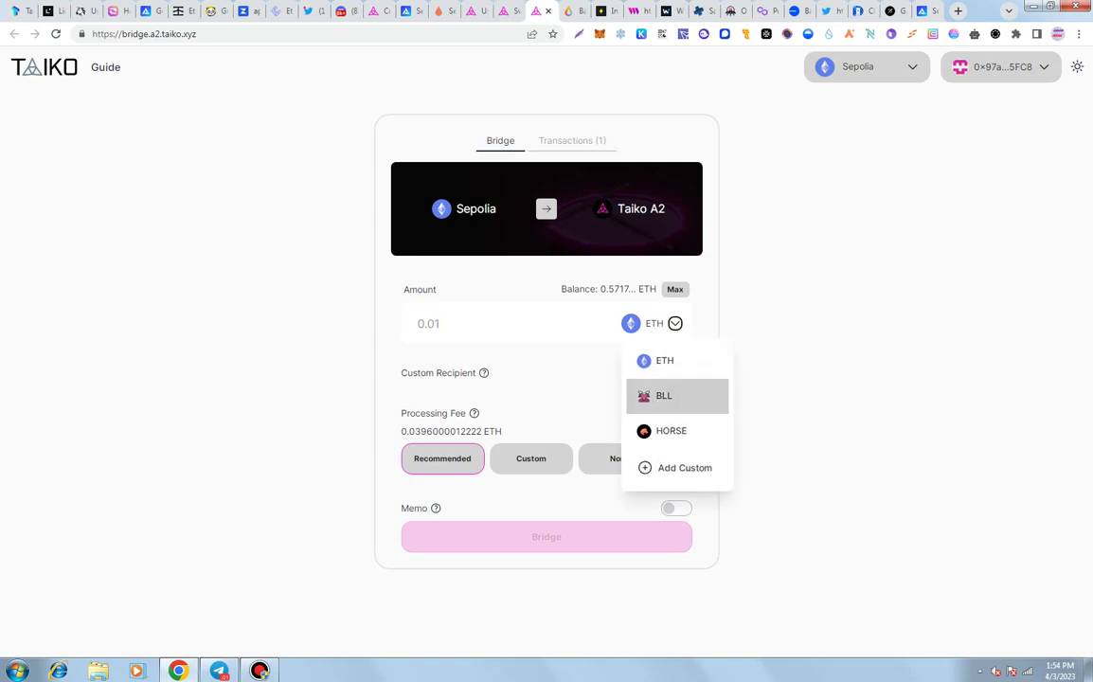
left_click(664, 395)
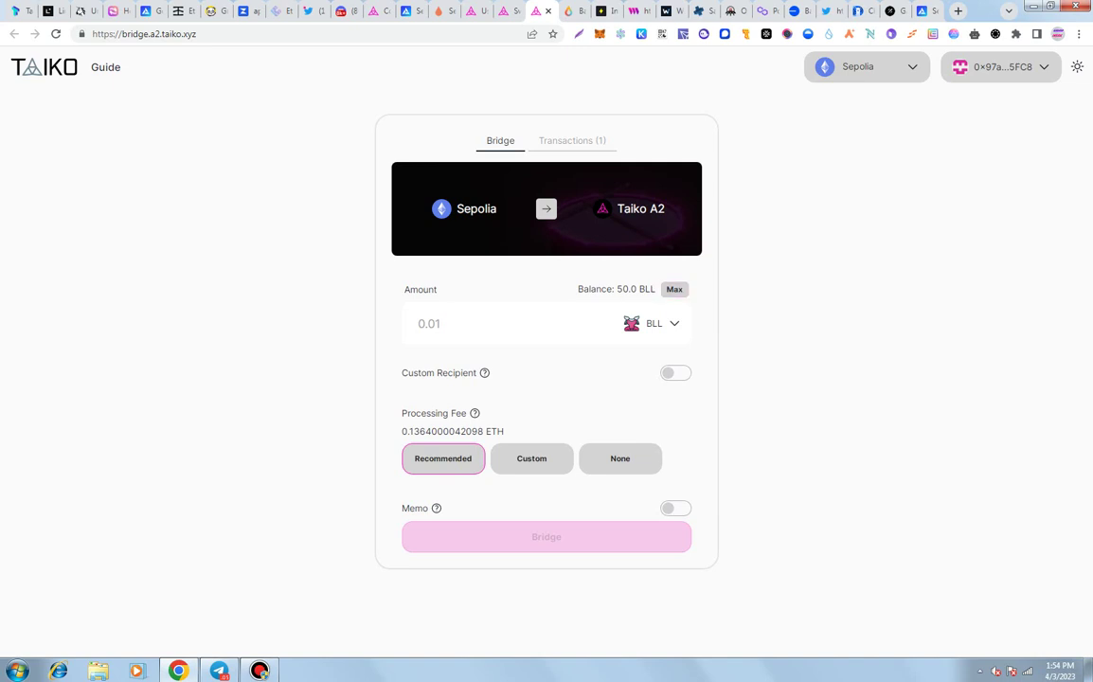
left_click(429, 324)
left_click(675, 372)
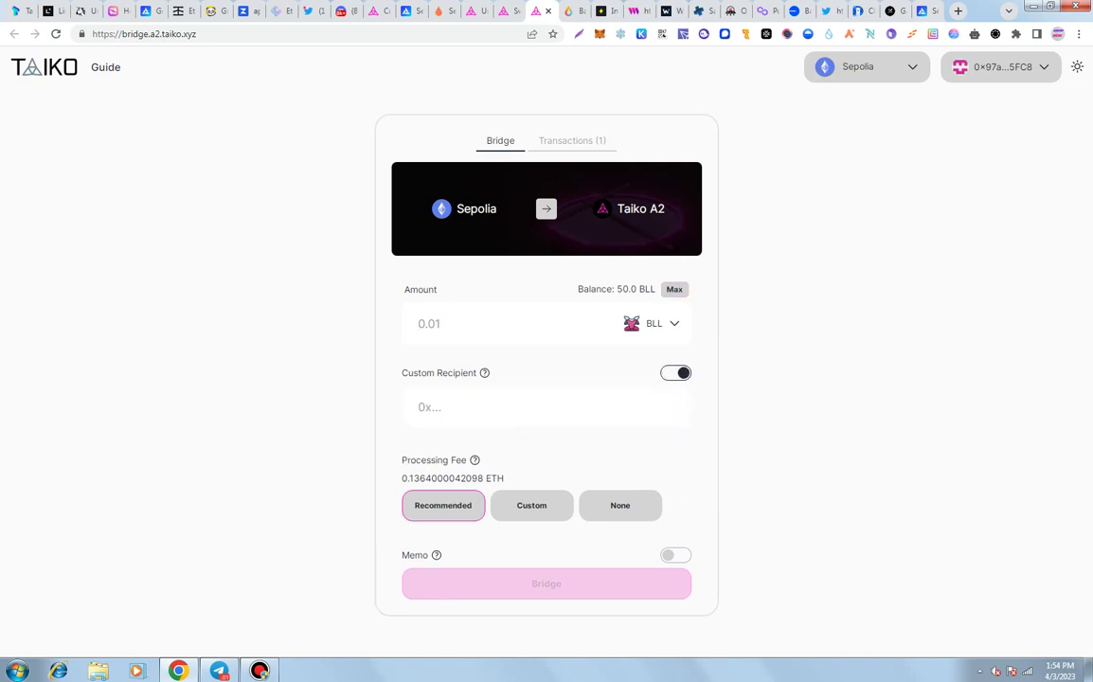
left_click(676, 372)
Step: Change the bridge token to HORSE and check the bridge's transaction list before returning to the bridge form
left_click(674, 323)
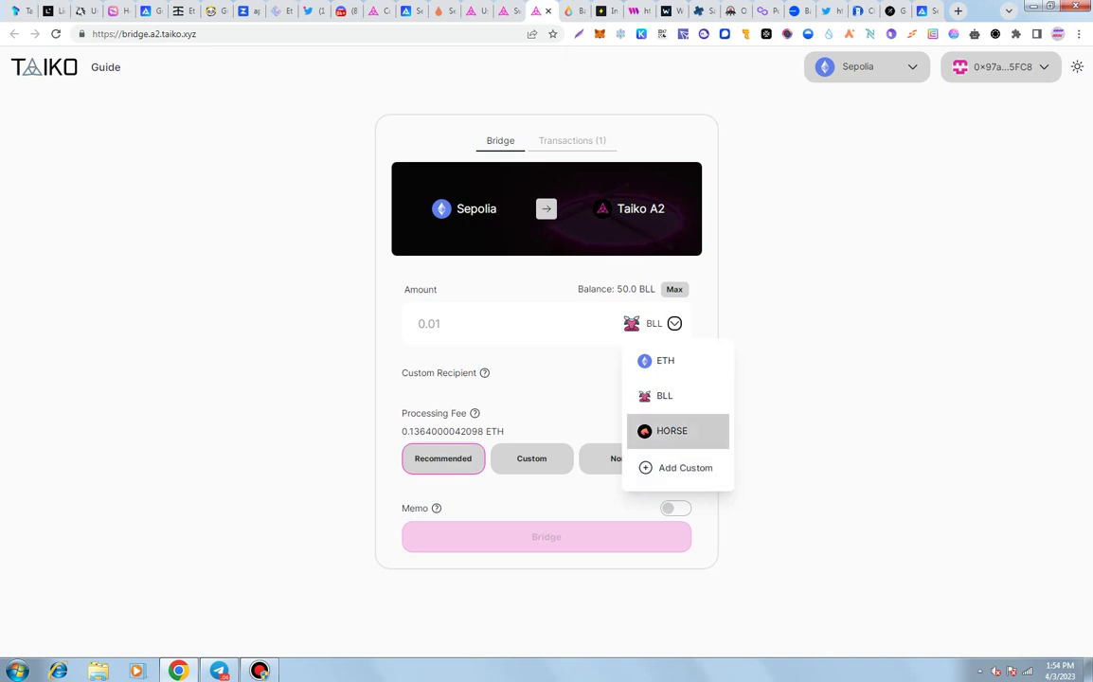
left_click(671, 431)
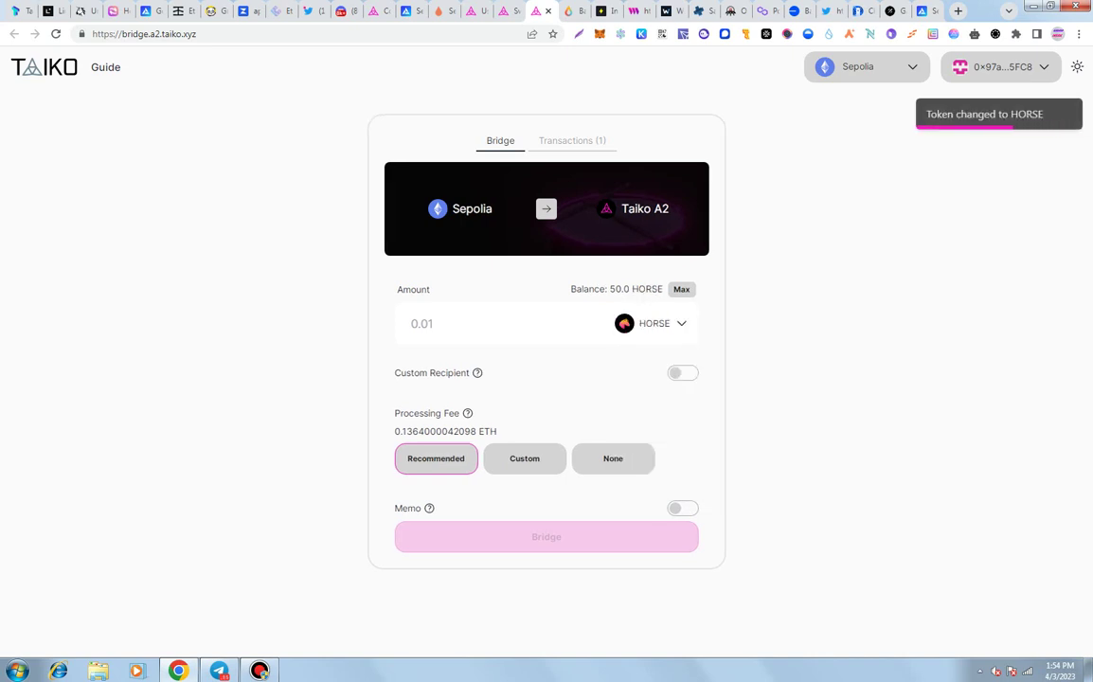
left_click(572, 142)
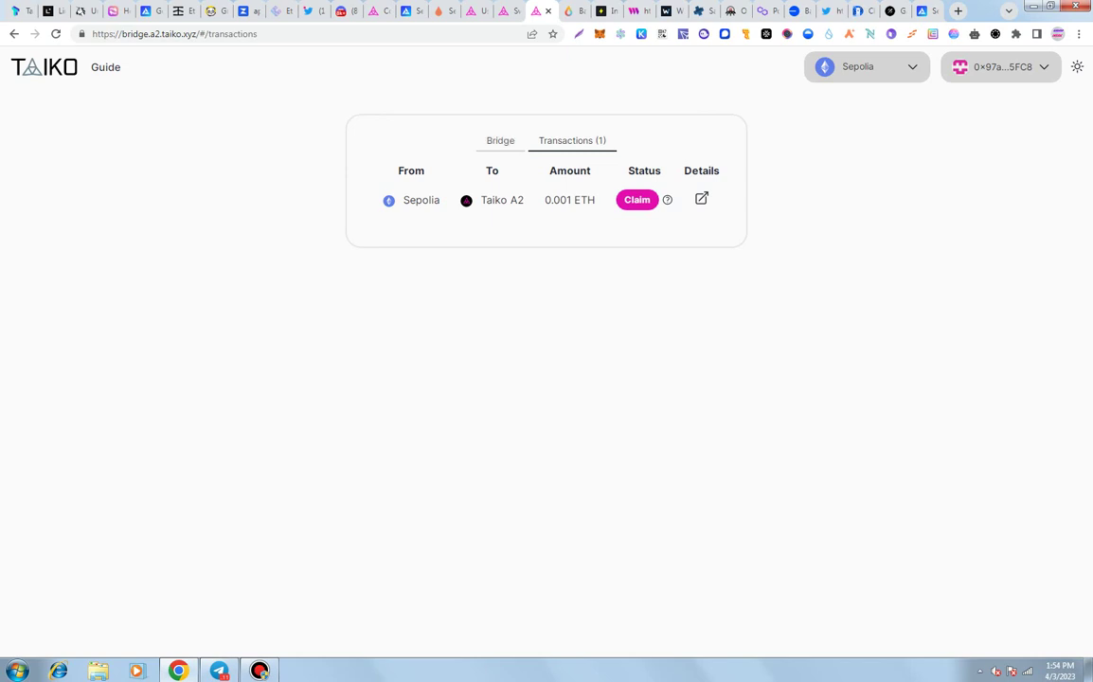
left_click(501, 140)
Step: Set the token for the Sepolia to Taiko A2 bridge to BLL
left_click(654, 323)
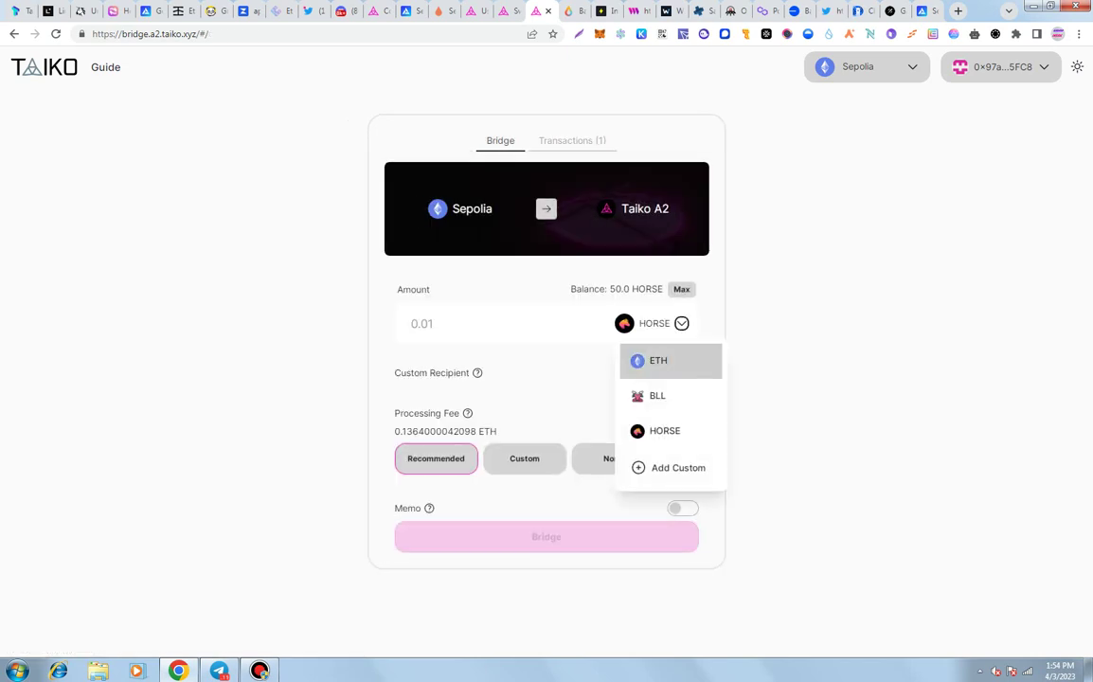
left_click(653, 395)
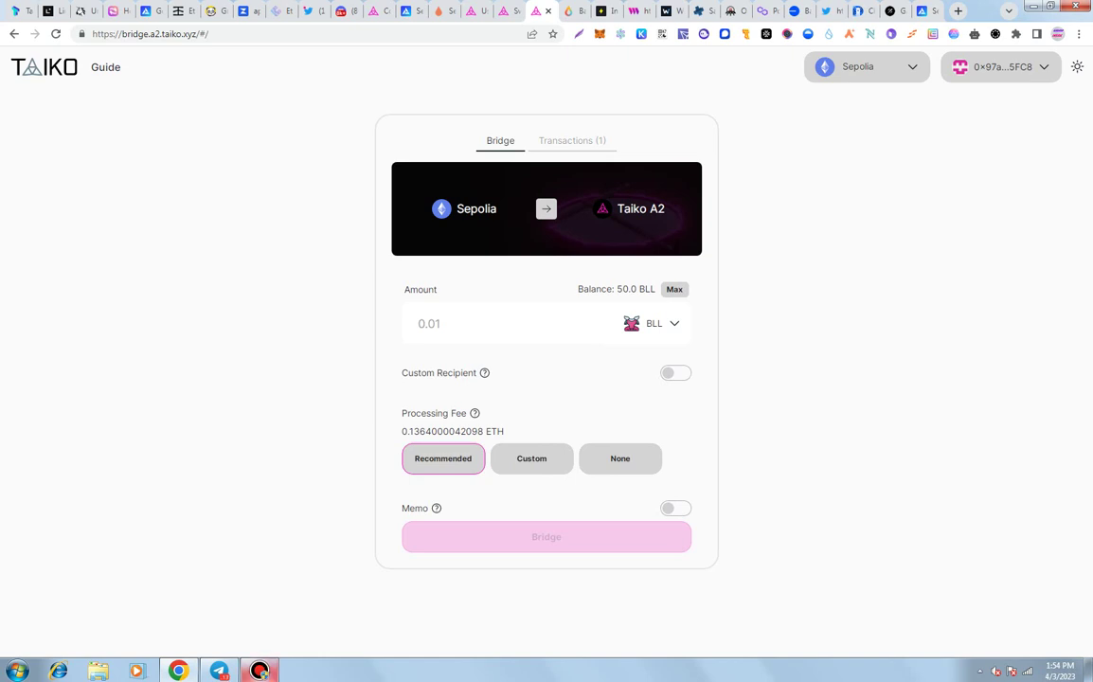
left_click(260, 671)
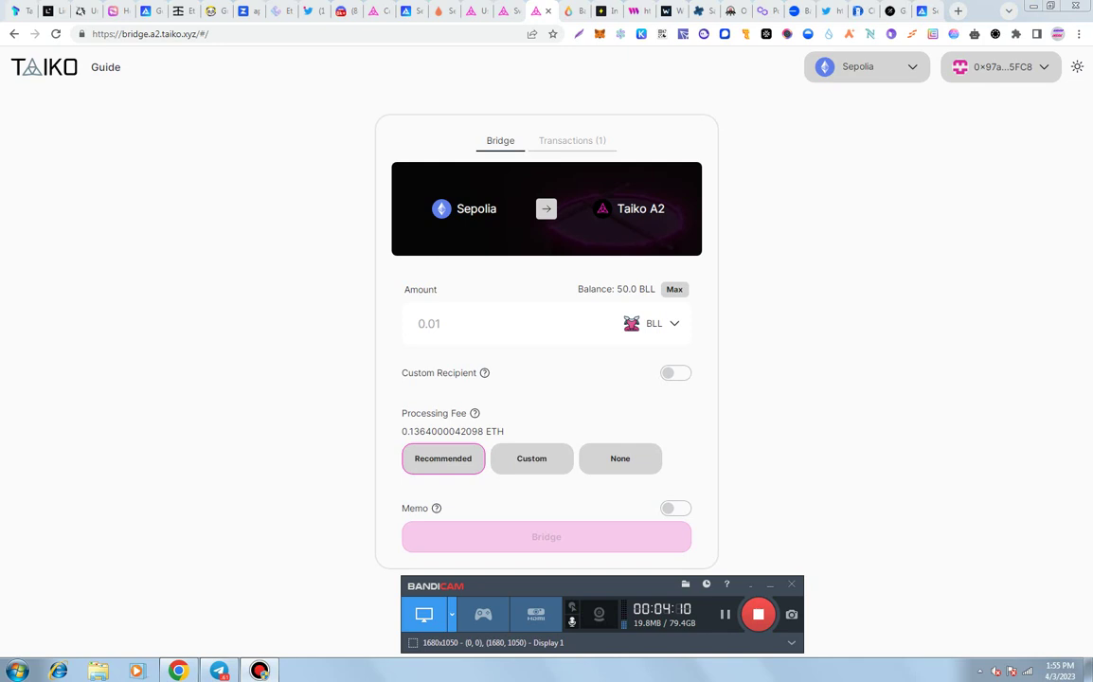
left_click(616, 546)
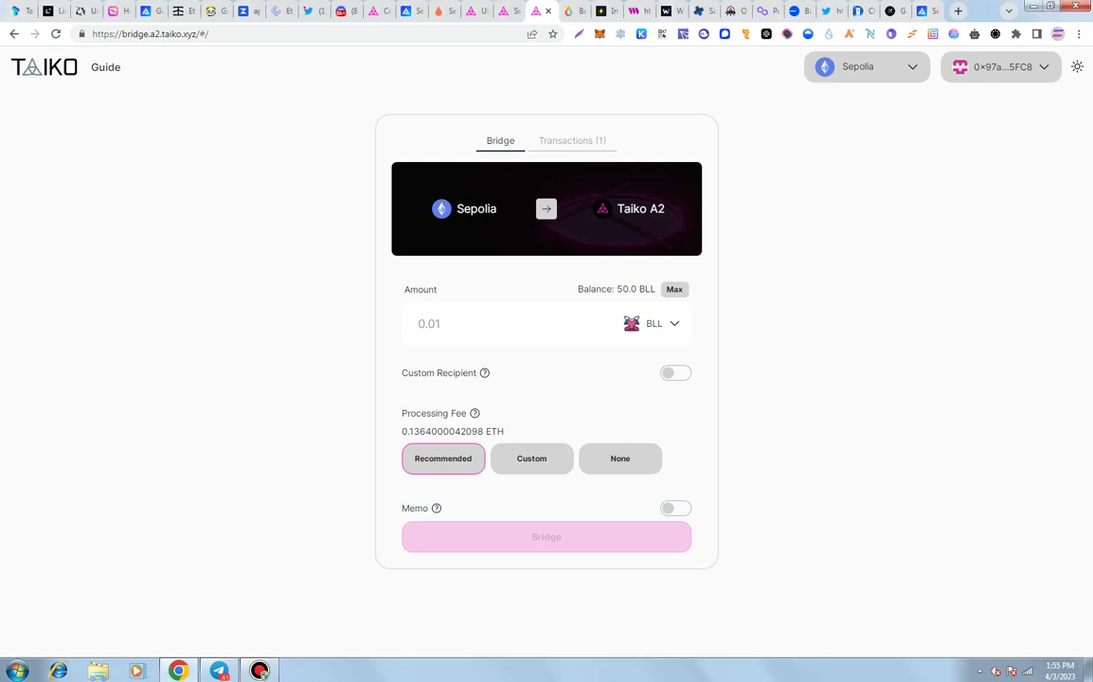
Step: Set the bridge amount to 10 BLL and try to submit the transfer with the Recommended processing fee
left_click(478, 324)
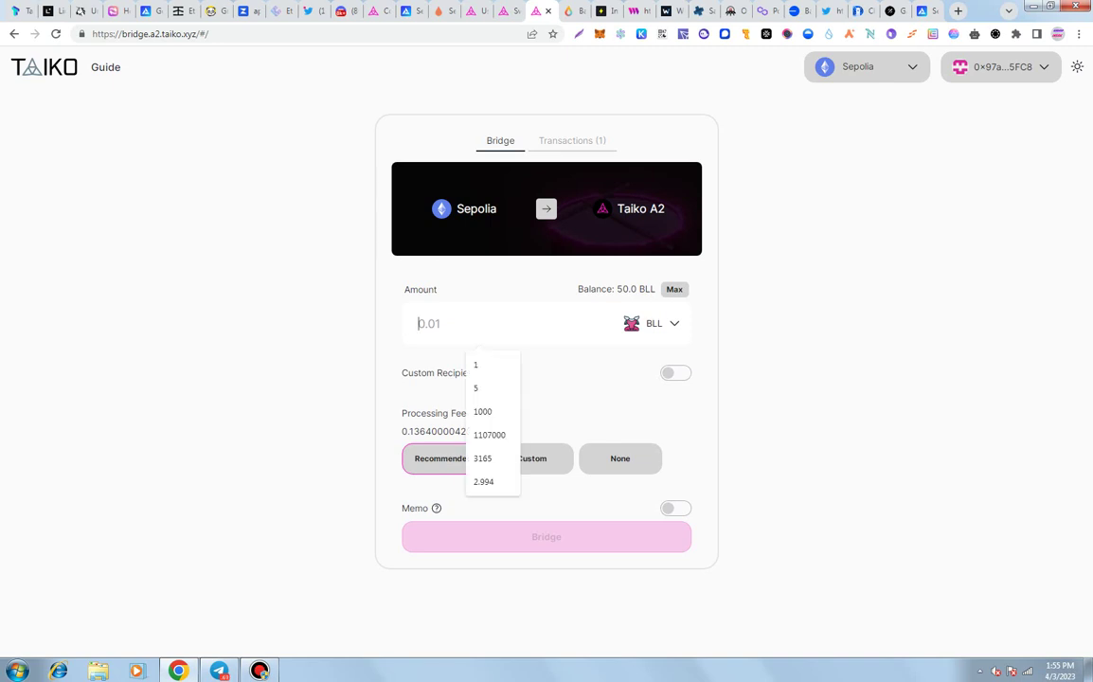
type("0")
key("BackSpace")
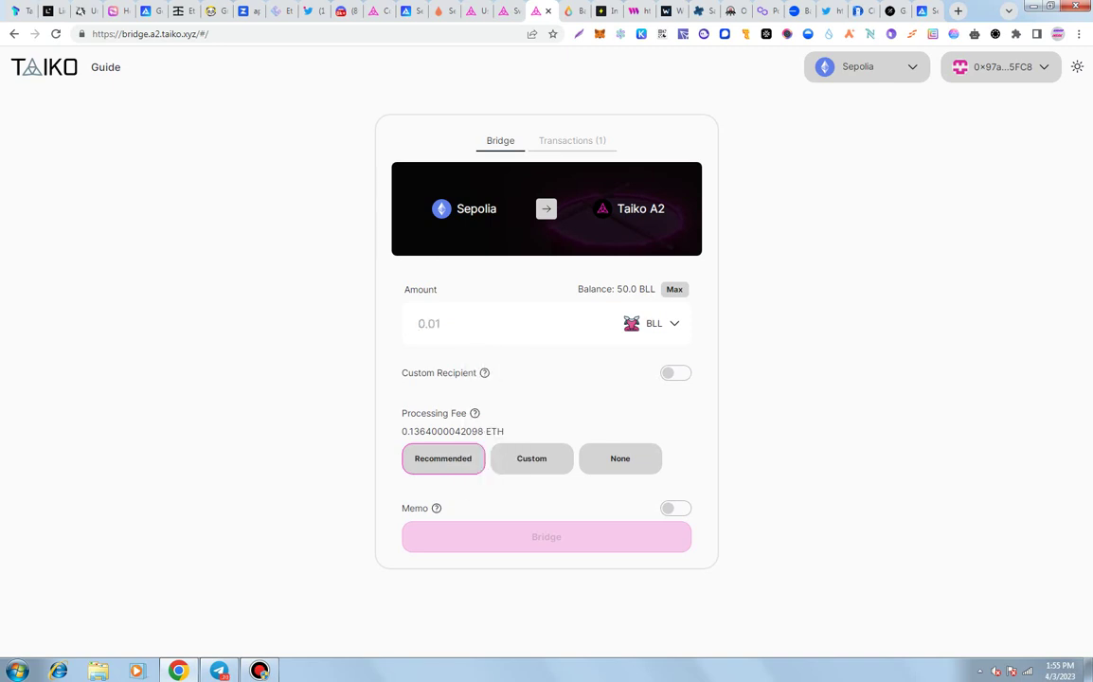
type("10")
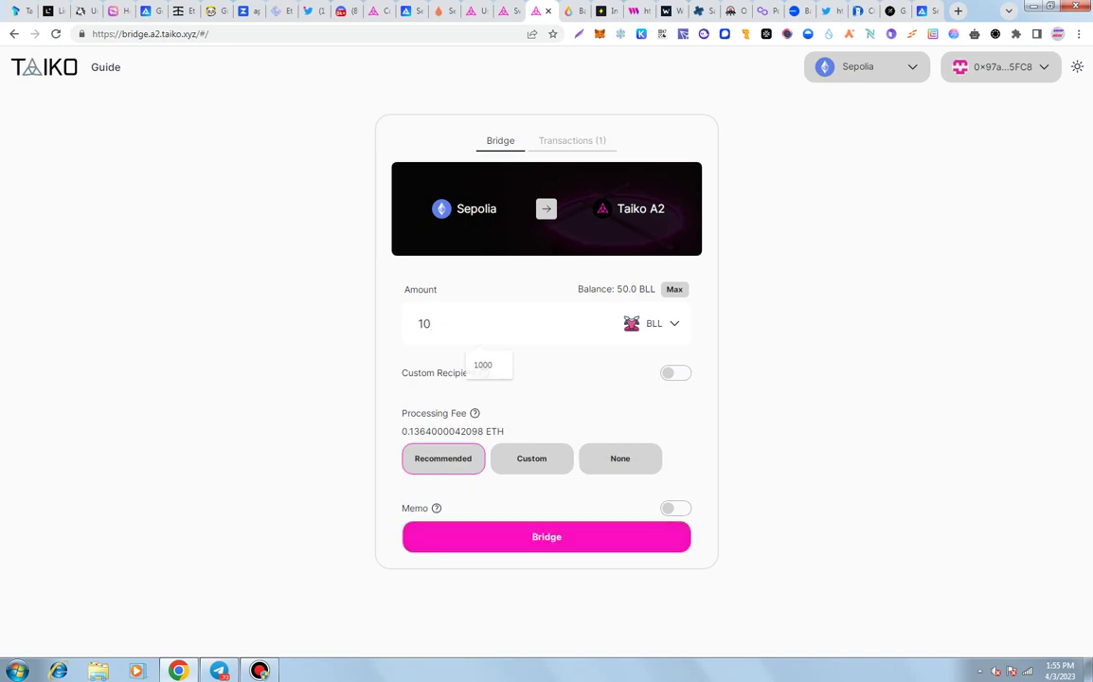
left_click(546, 538)
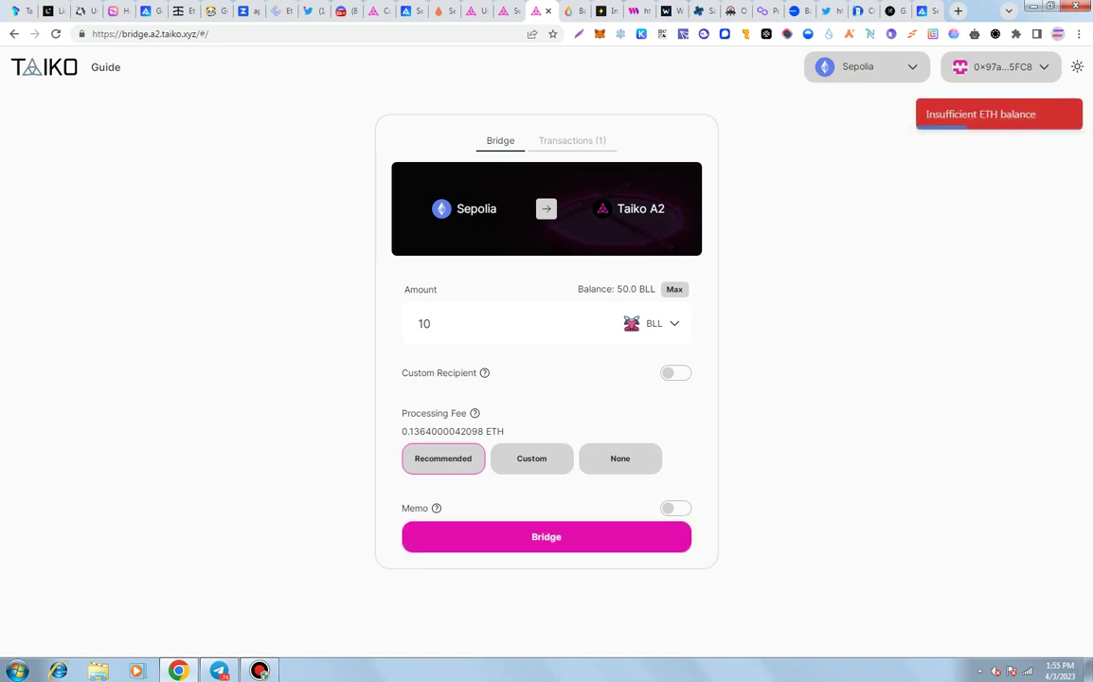
left_click(259, 671)
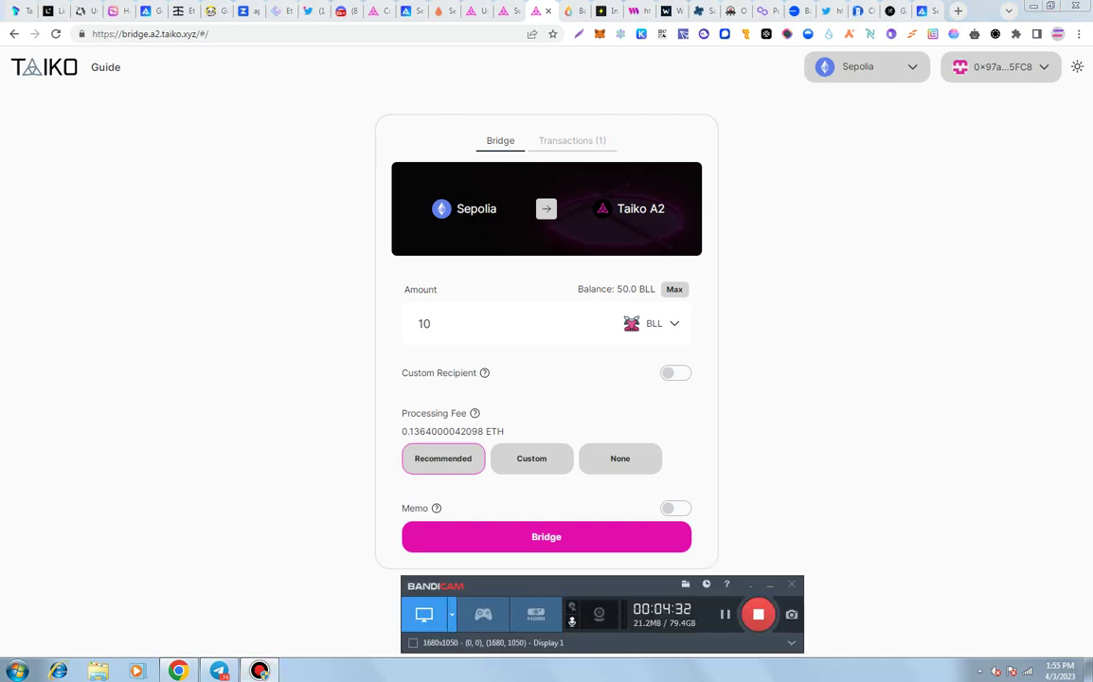
left_click(726, 615)
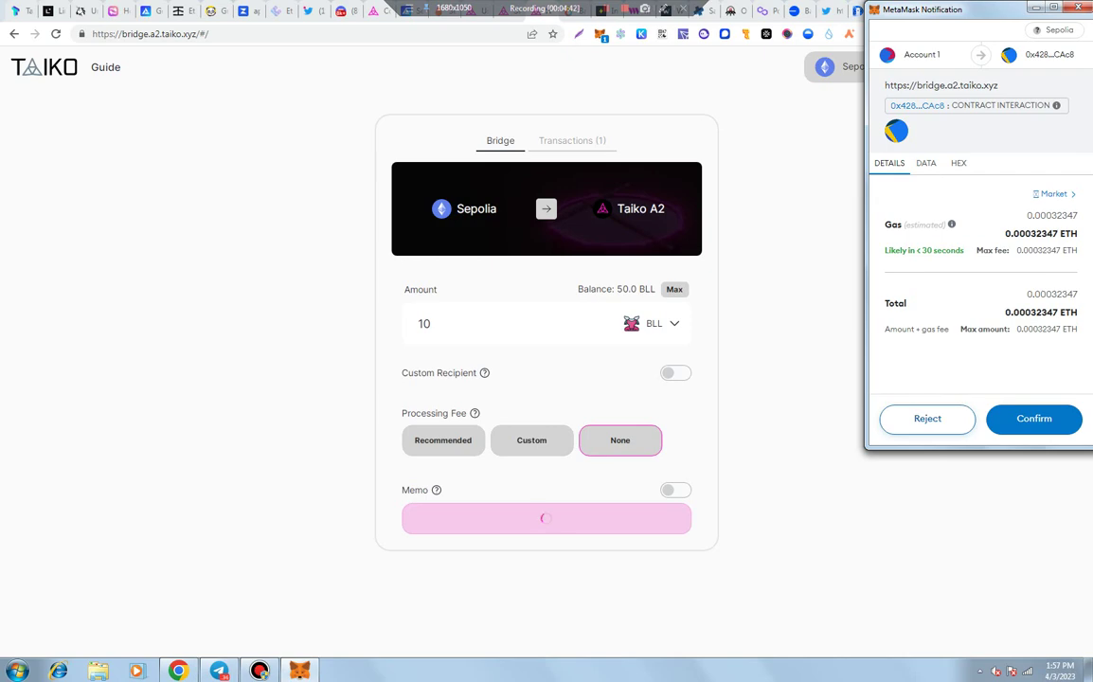
Step: Confirm the 10 BLL bridge transfer in MetaMask and check the bridge's transaction list before returning to the form
left_click(1034, 419)
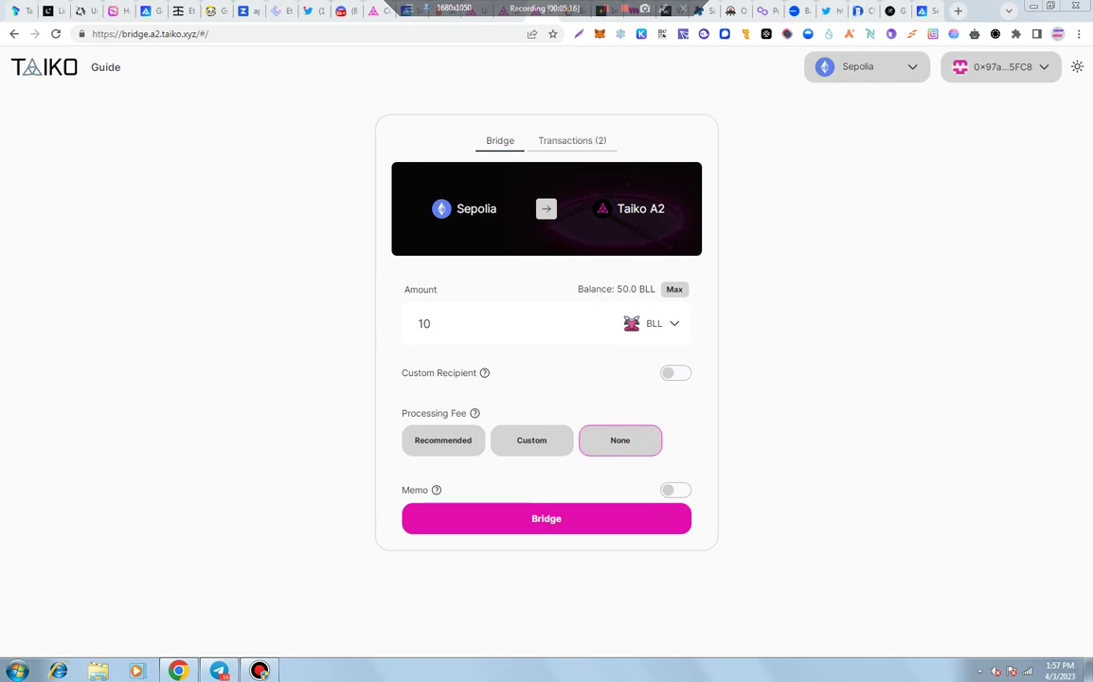
left_click(572, 140)
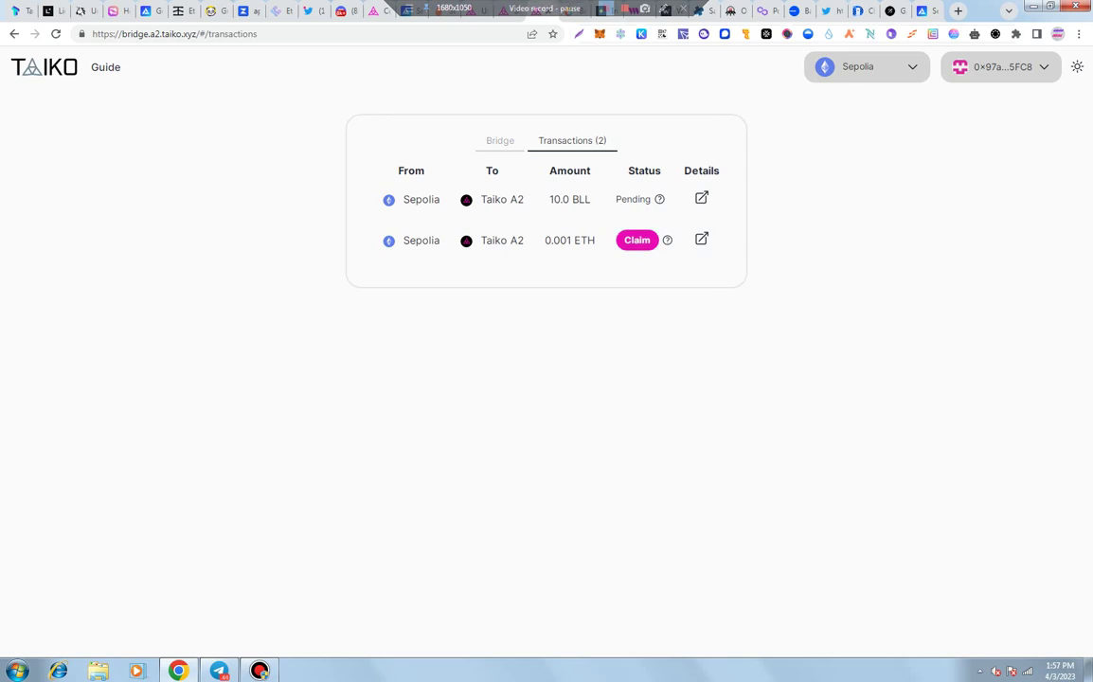
left_click(500, 140)
Step: Bridge 10 HORSE from Sepolia to Taiko A2 with no processing fee and confirm the transaction in MetaMask
left_click(673, 323)
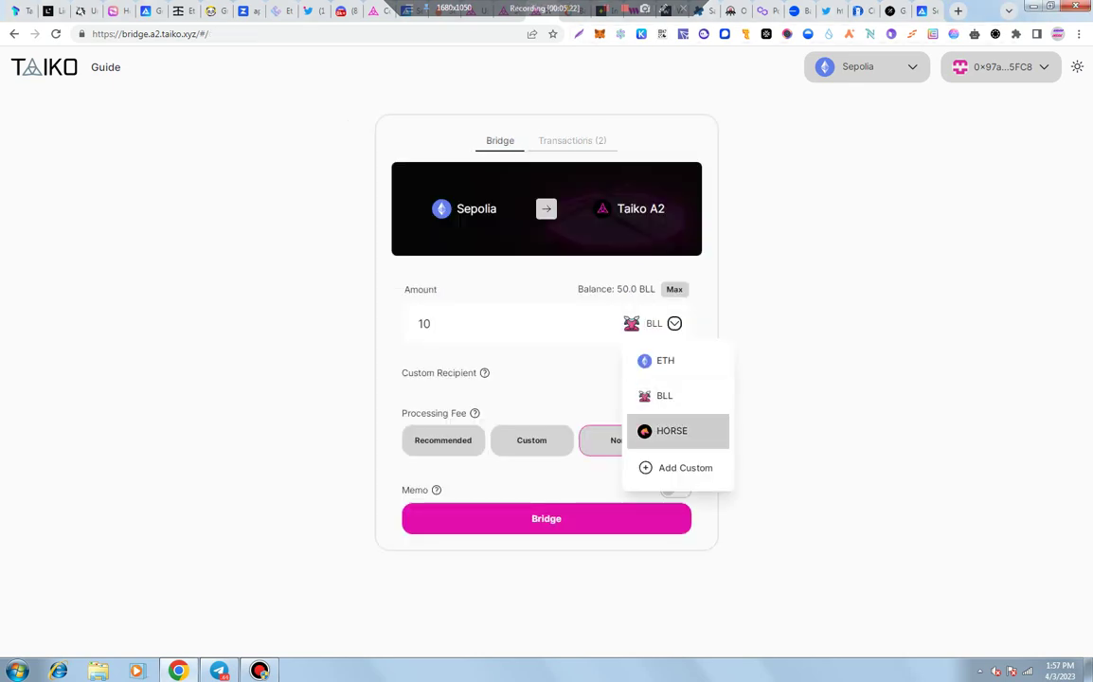
left_click(663, 429)
left_click(426, 324)
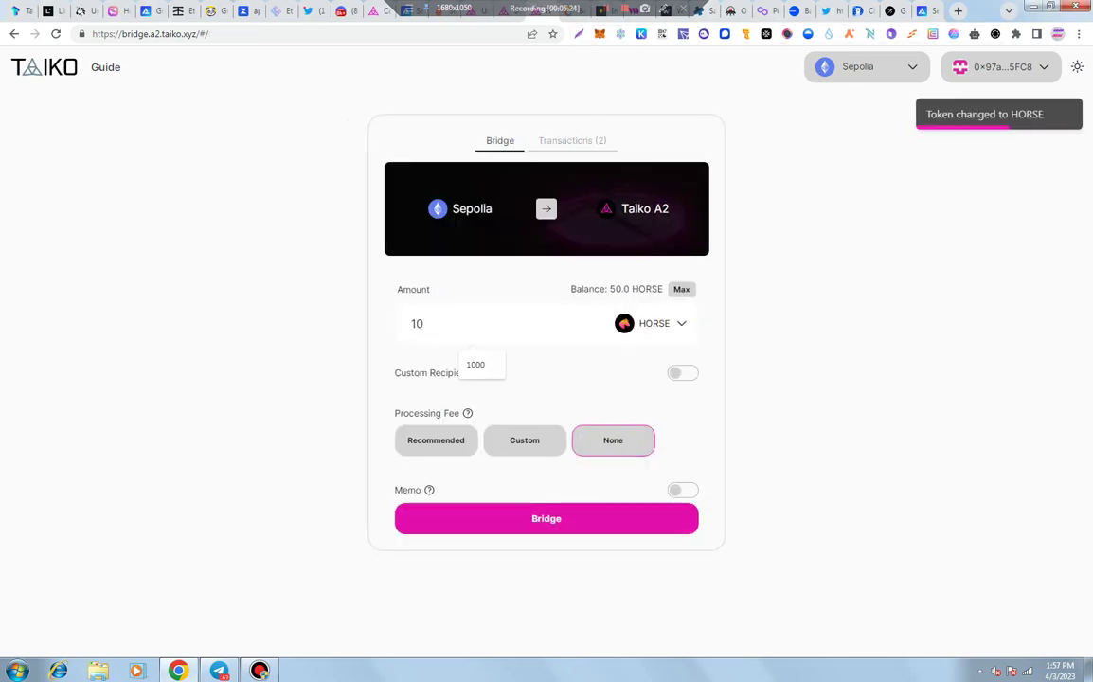
left_click(547, 518)
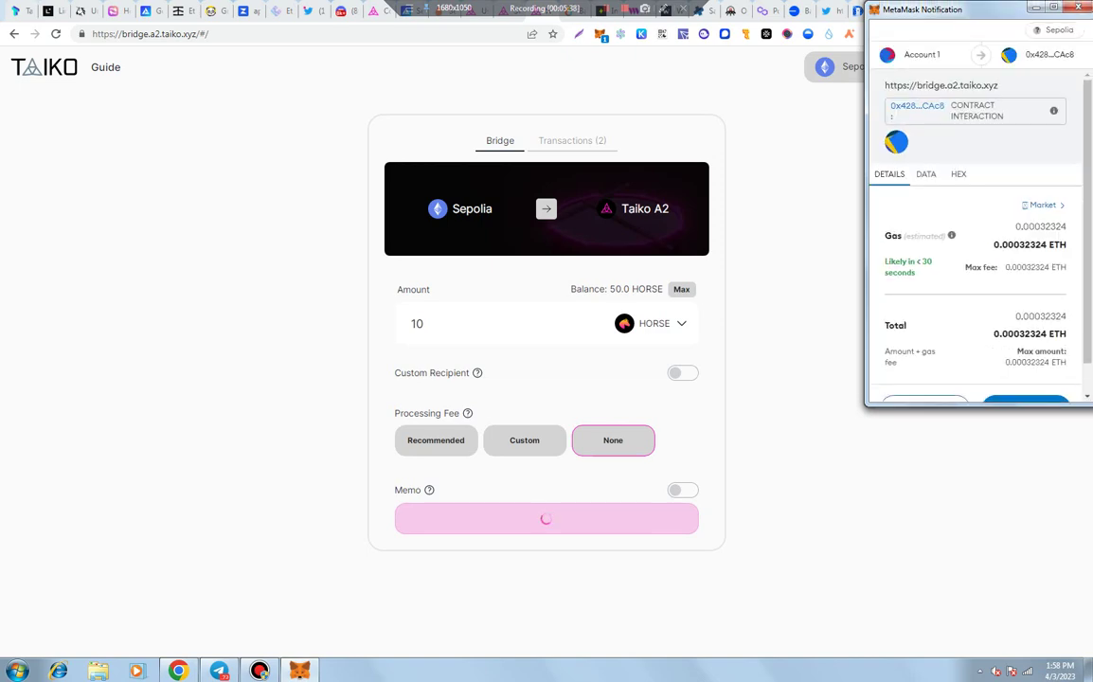
scroll(976, 236, "down", 2)
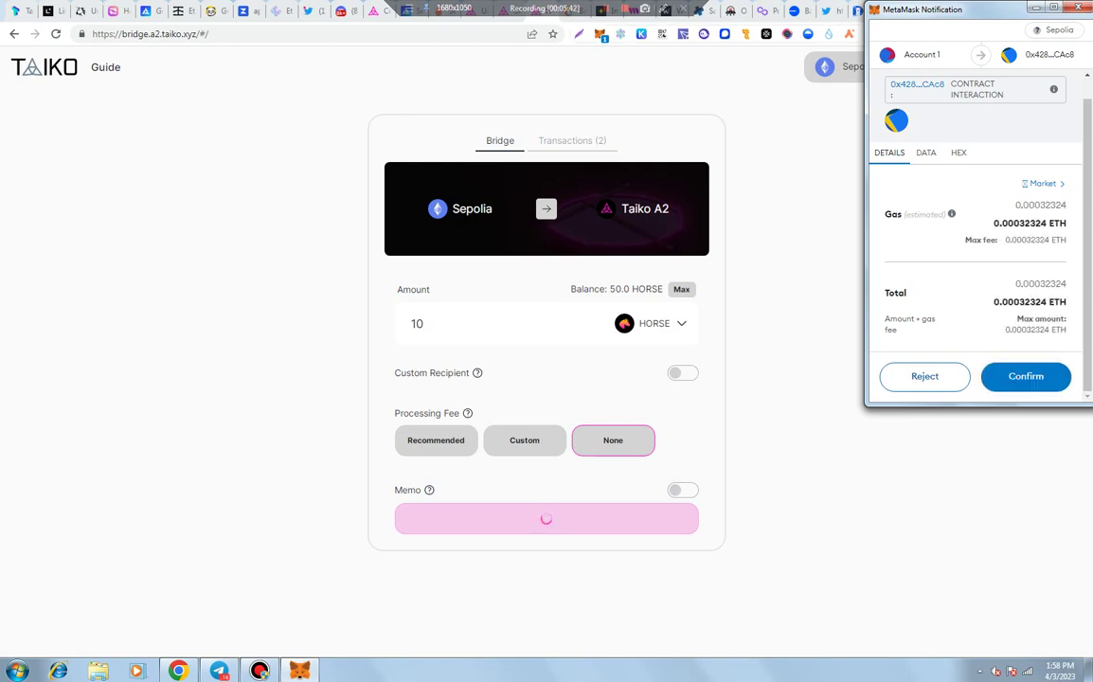
left_click(1026, 377)
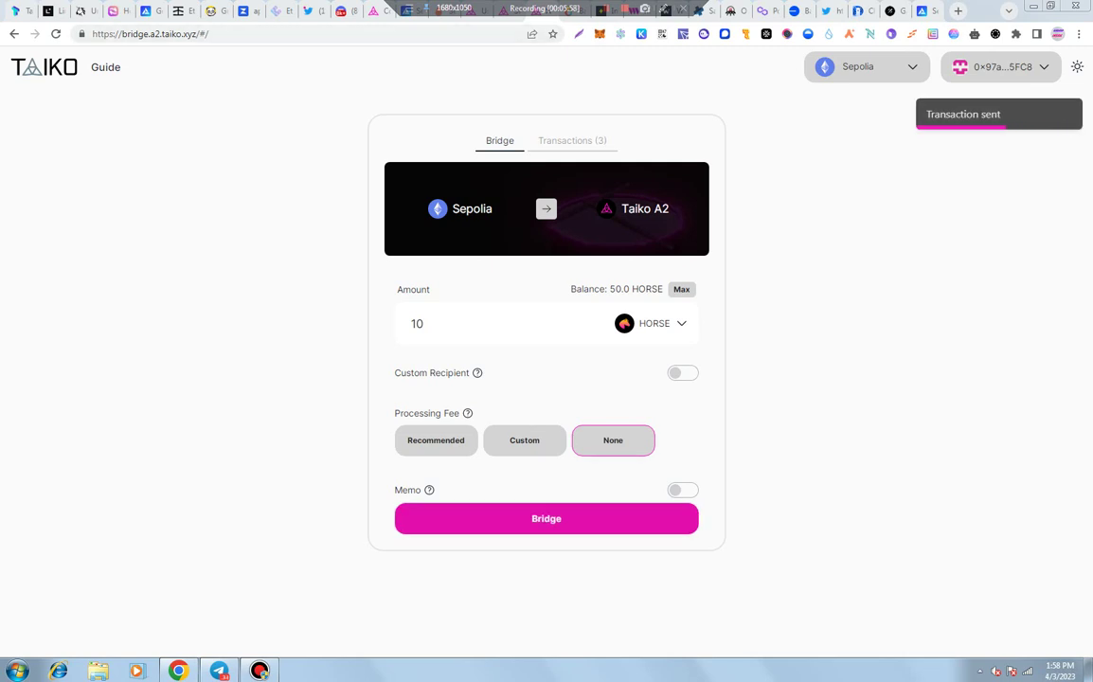
Step: Look through the Taiko documentation guide on configuring the wallet
mouse_move(431, 10)
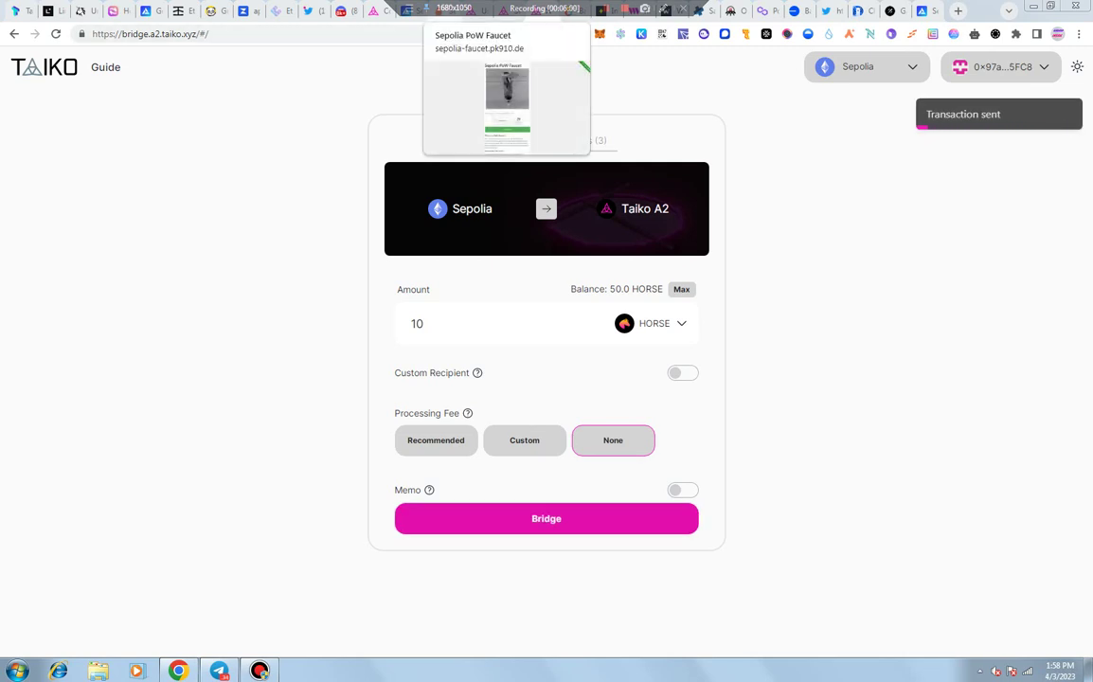
left_click(374, 11)
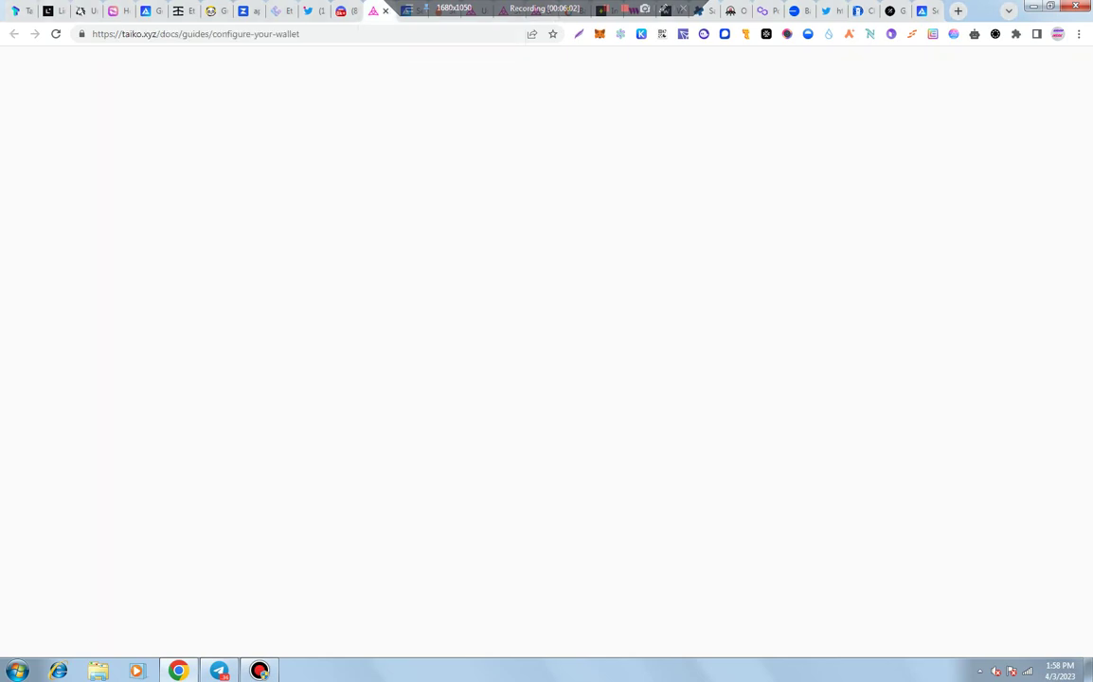
scroll(541, 351, "down", 6)
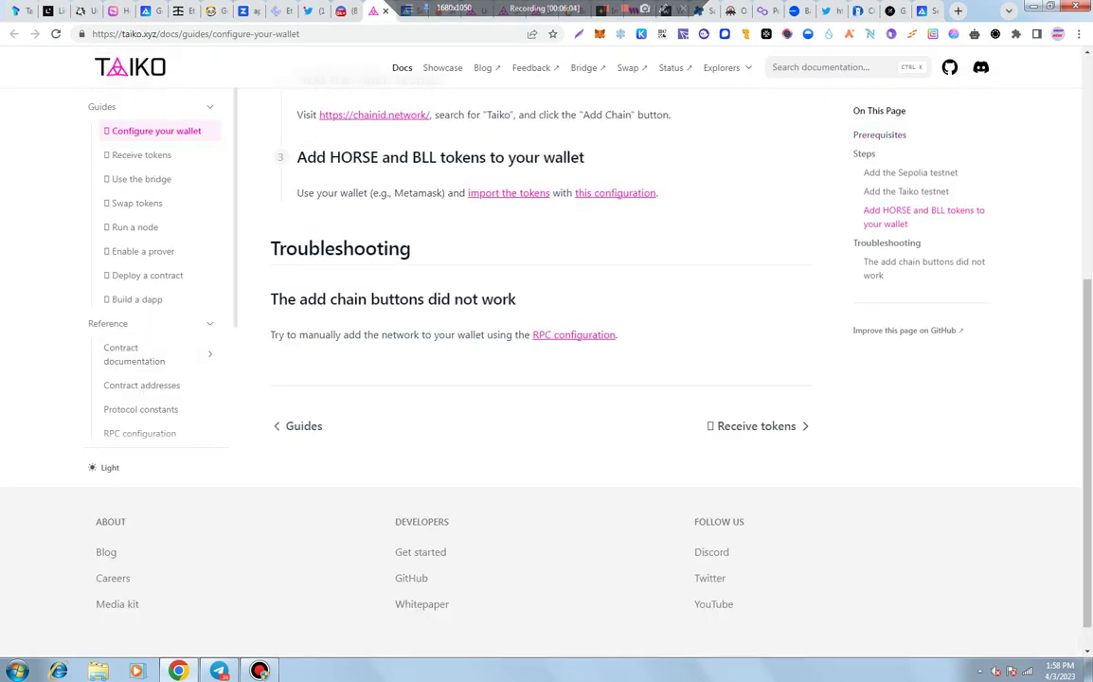
scroll(142, 385, "up", 6)
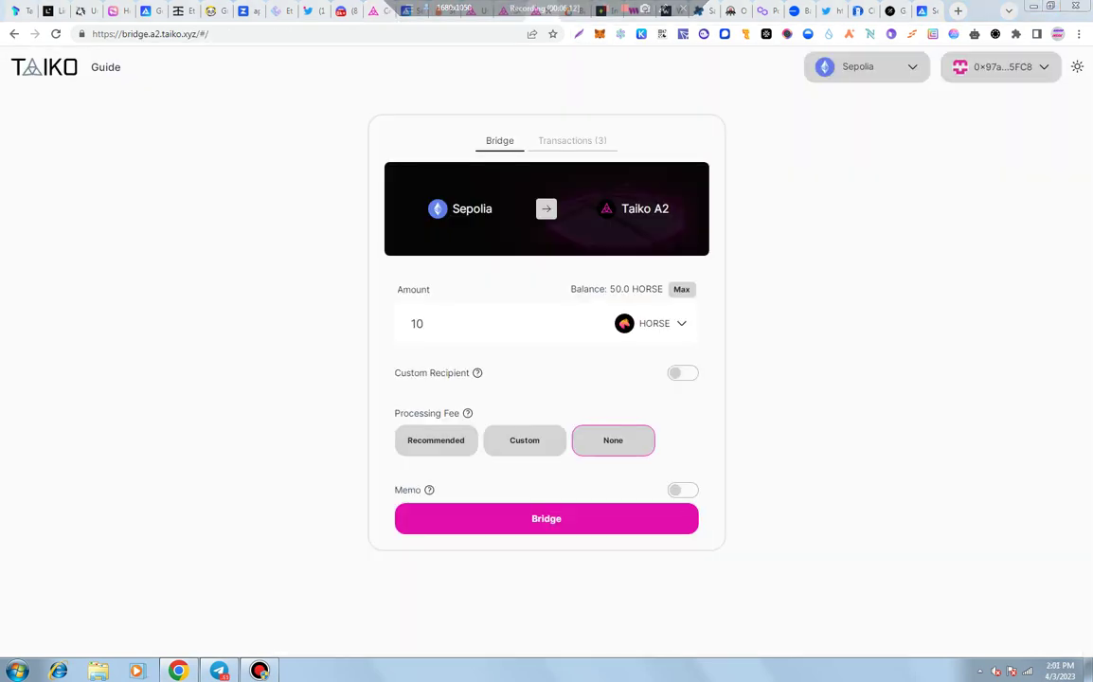
Step: Start claiming the bridged 0.001 ETH transfer and allow MetaMask to switch the network to Taiko A2
left_click(573, 141)
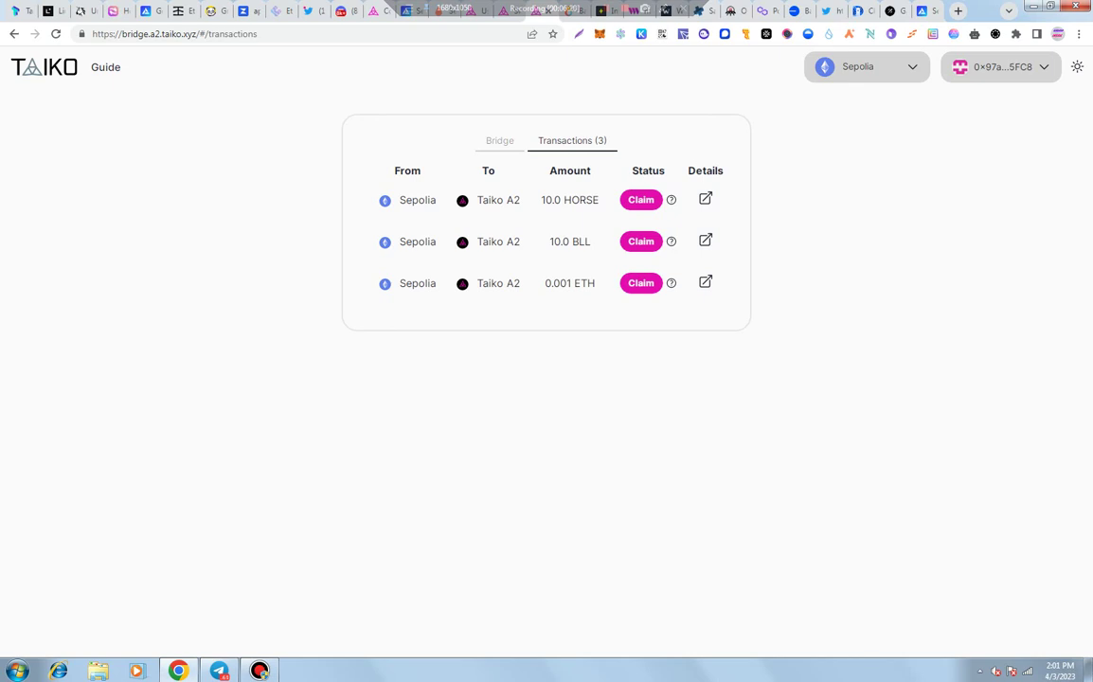
left_click(642, 283)
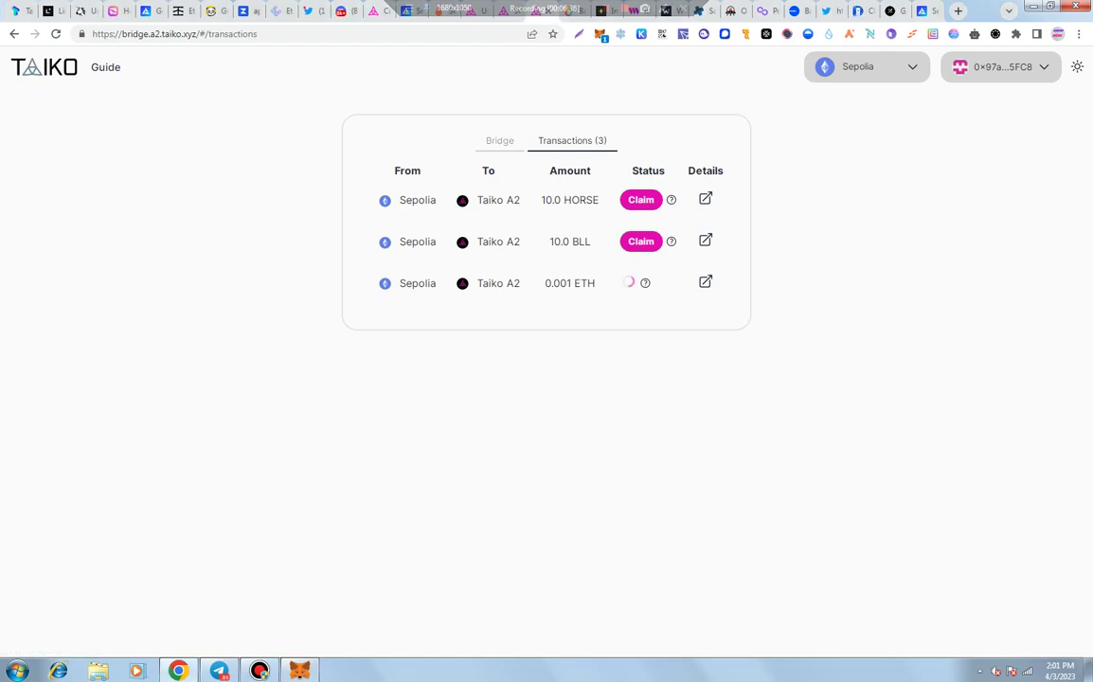
left_click(300, 671)
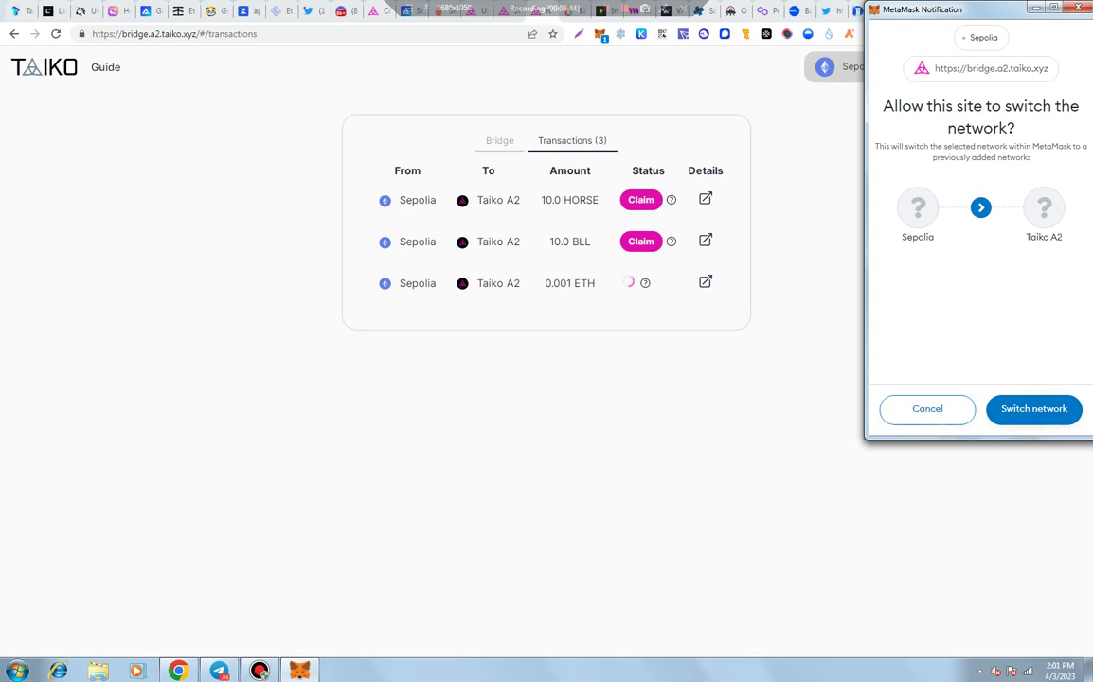
left_click(1035, 409)
Step: Read the bridge guide's steps for claiming Sepolia to Taiko transfers, and return to the bridge's transaction list
left_click(467, 12)
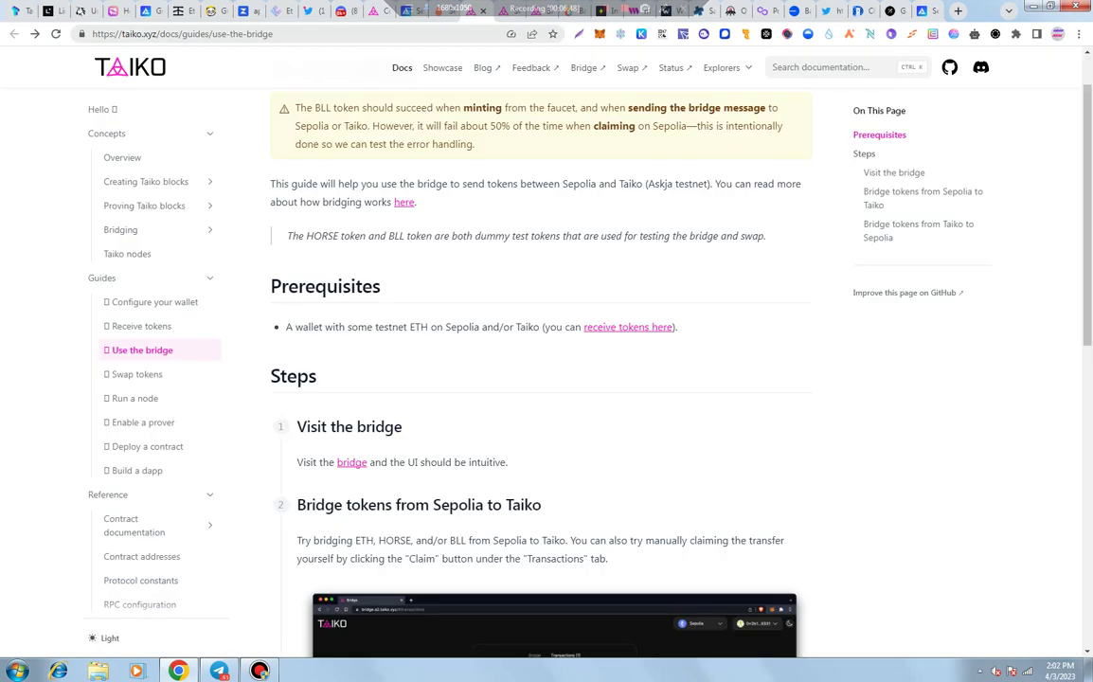
scroll(540, 379, "down", 3)
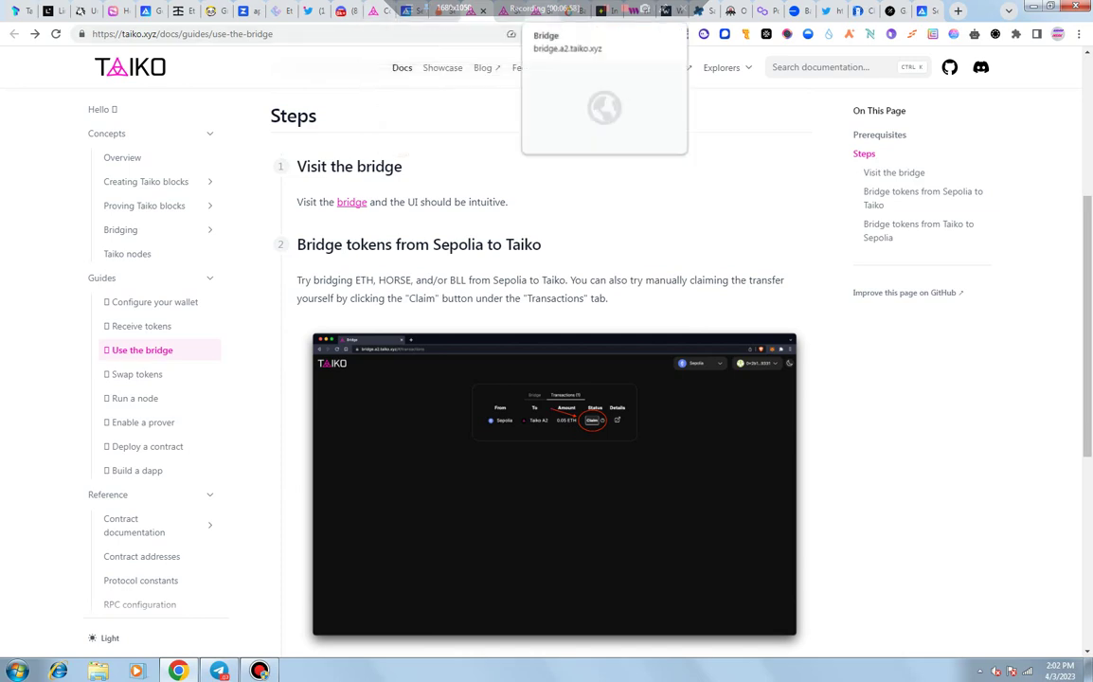
left_click(539, 12)
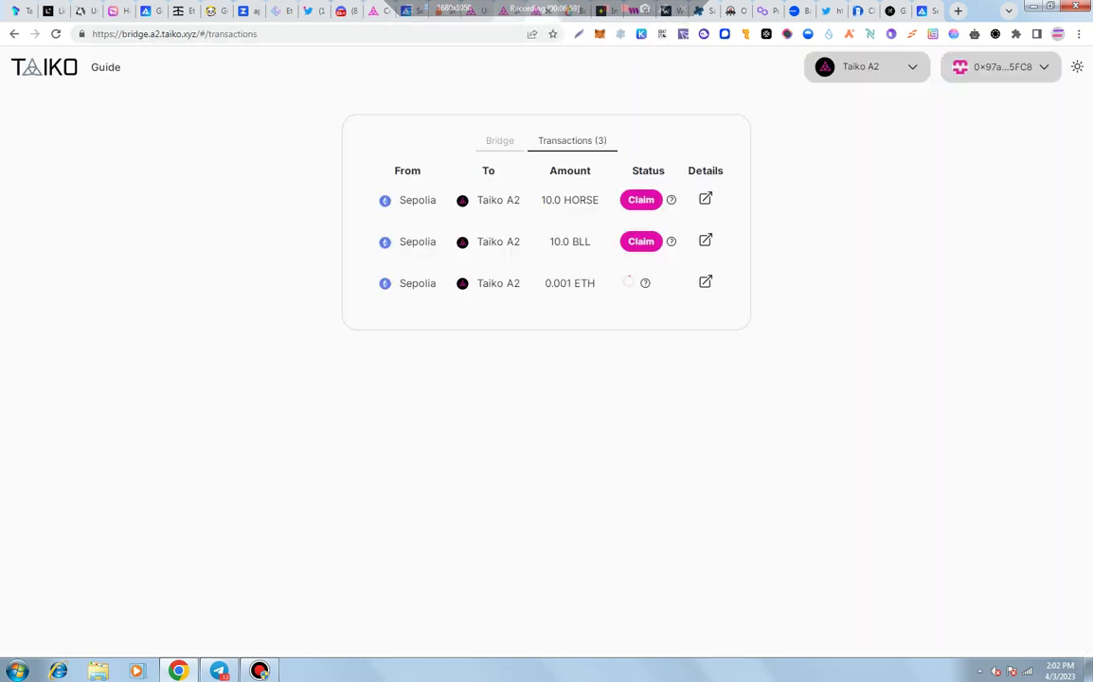
Step: Open the Taiko swap page and select the Taiko Tokens List as its token list
left_click(517, 11)
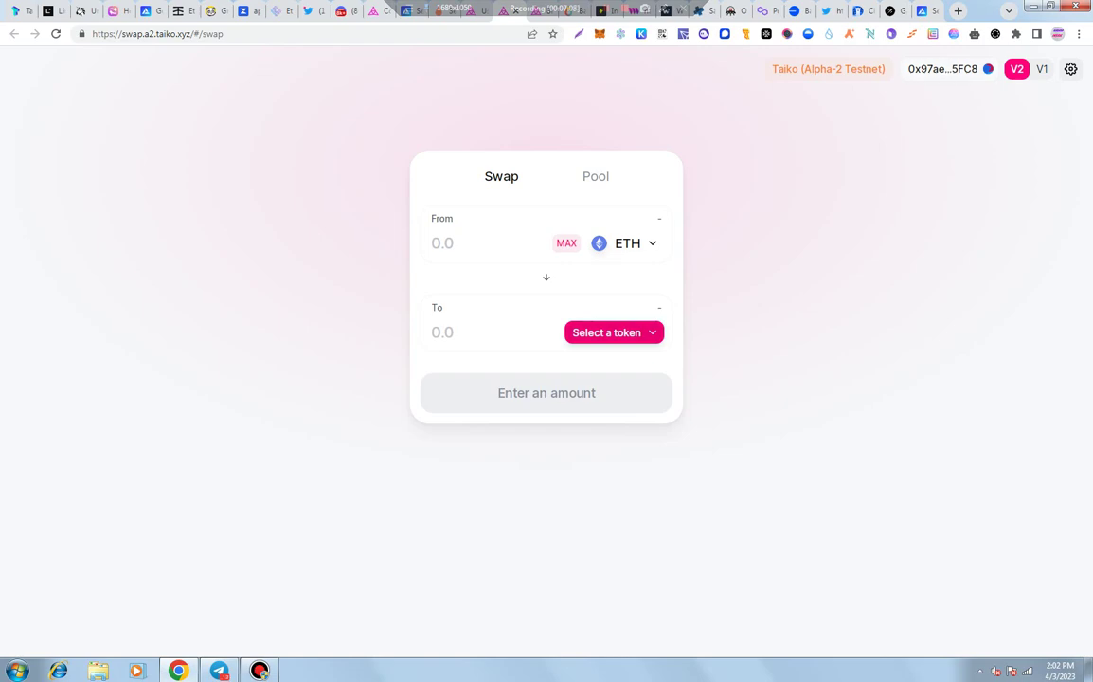
left_click(614, 333)
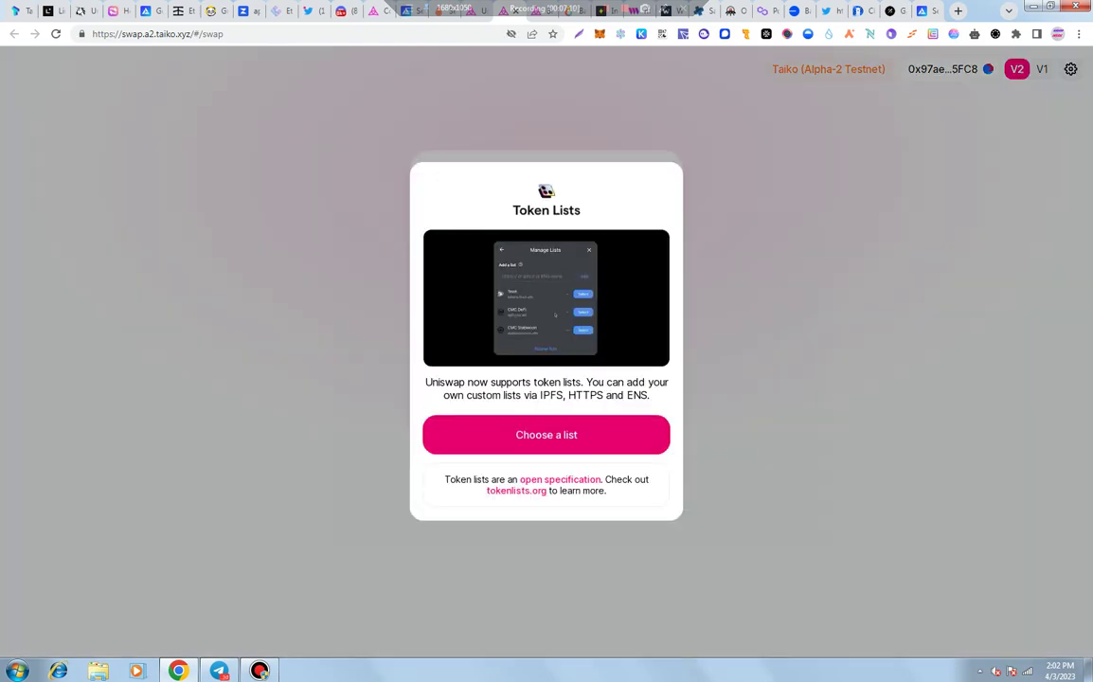
left_click(546, 444)
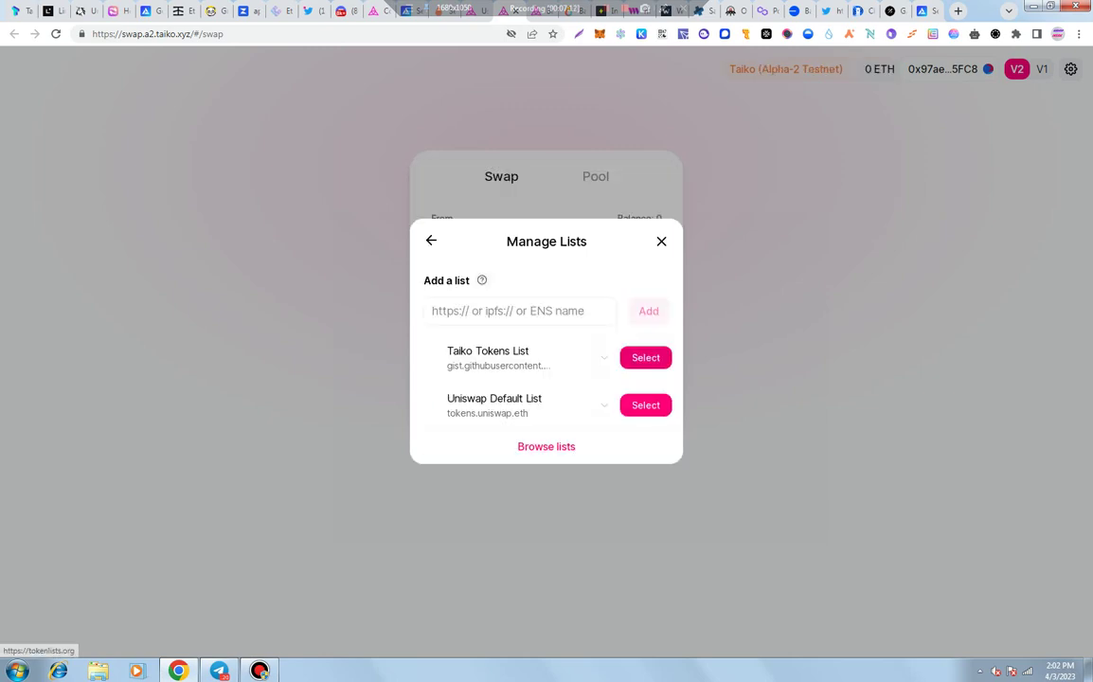
left_click(646, 358)
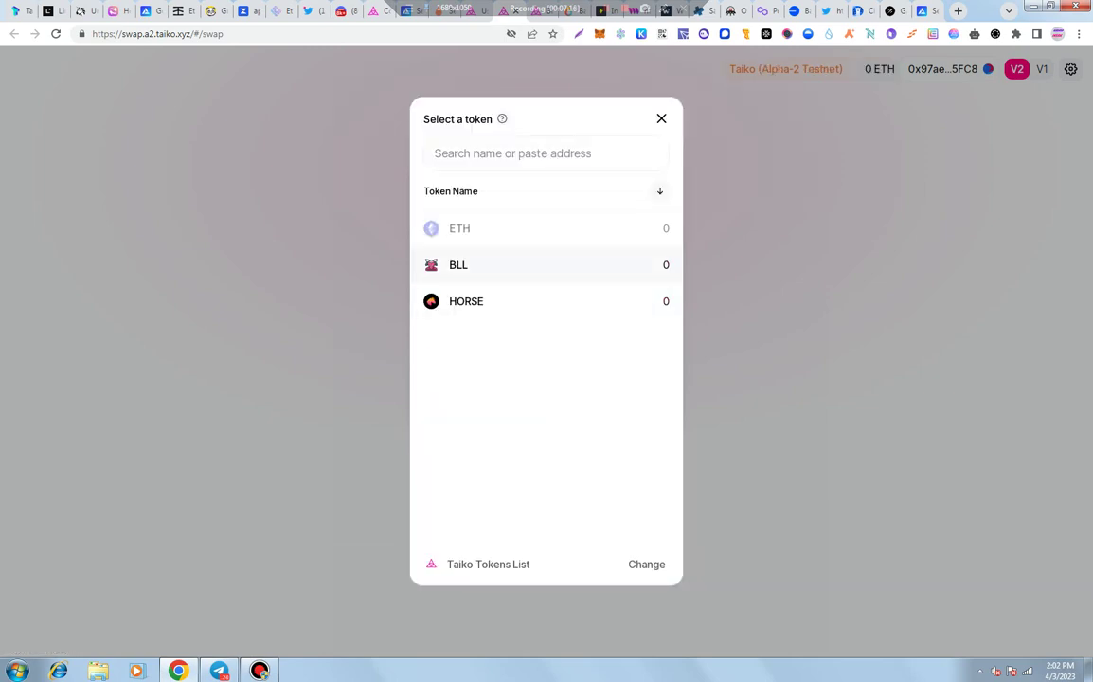
Step: Set up the swap direction as BLL to ETH and look at the Pool page before returning to Swap
left_click(459, 264)
left_click(547, 277)
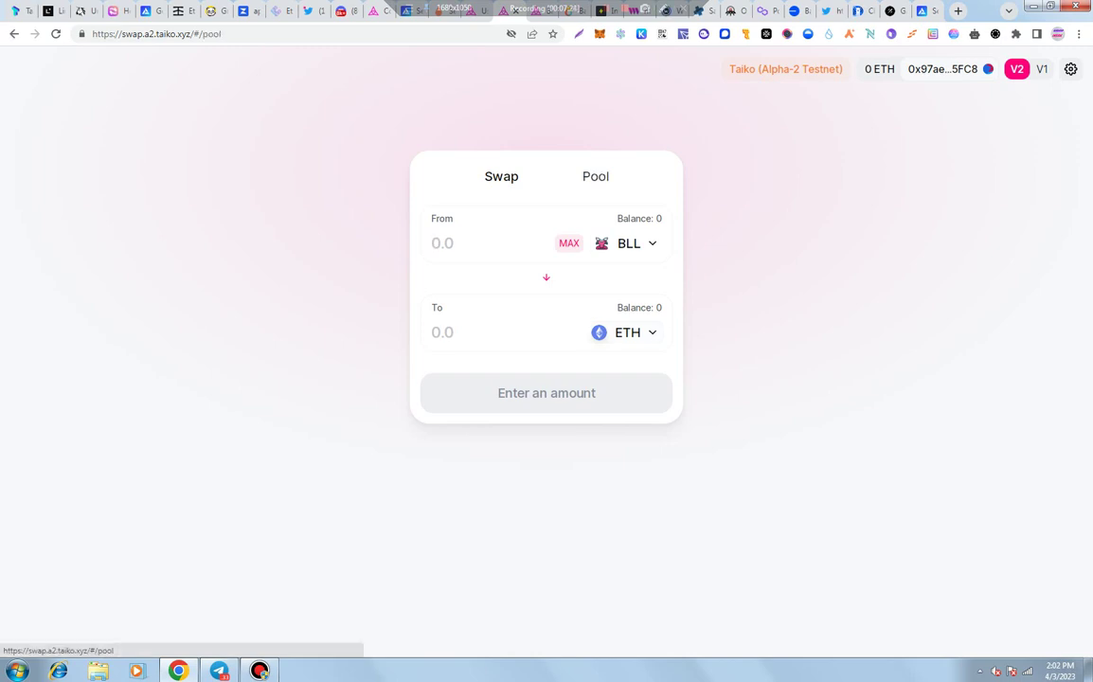
left_click(595, 176)
left_click(501, 176)
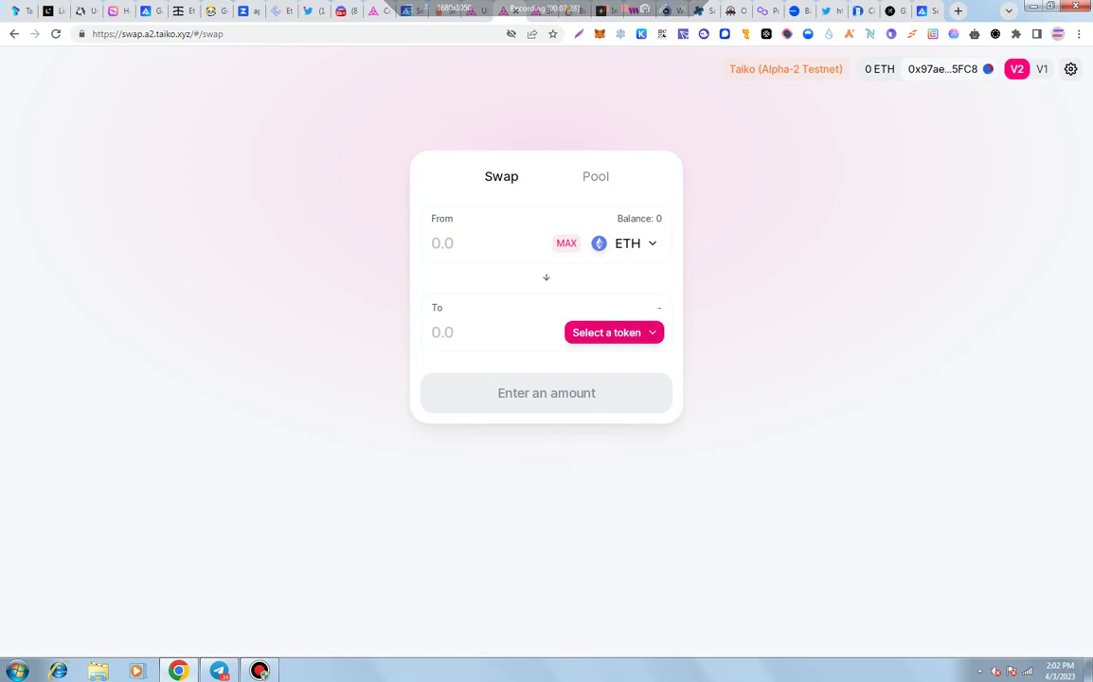
Step: Switch the swap's token list to Uniswap Default List and back to Taiko Tokens List, and close the selection without choosing a token
left_click(614, 333)
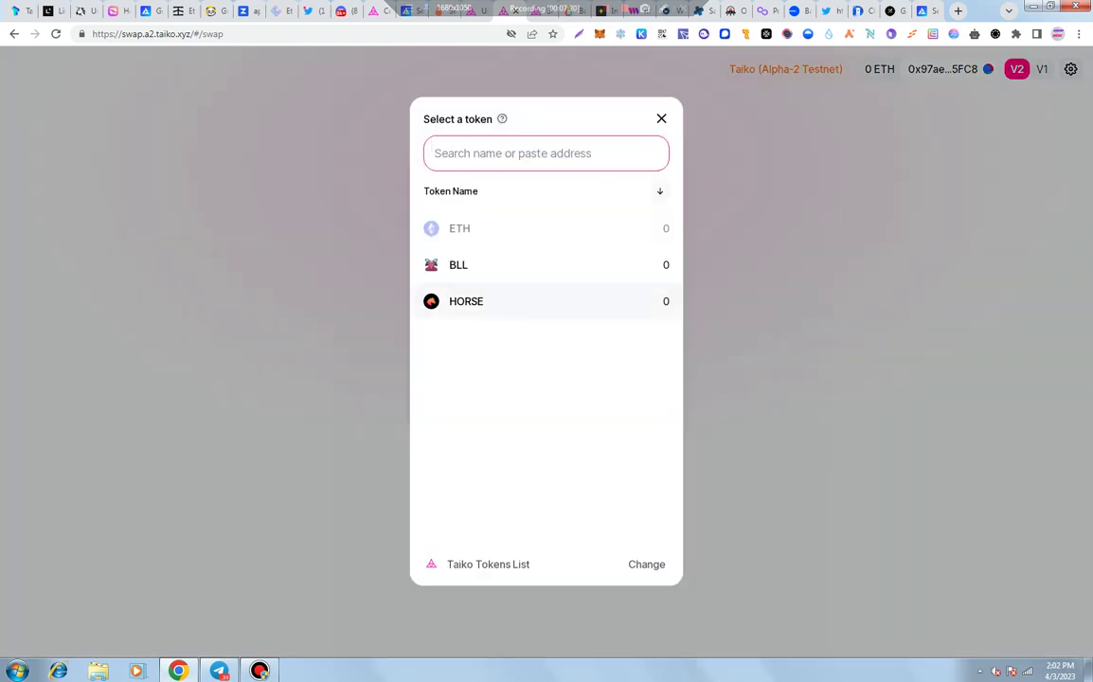
left_click(618, 426)
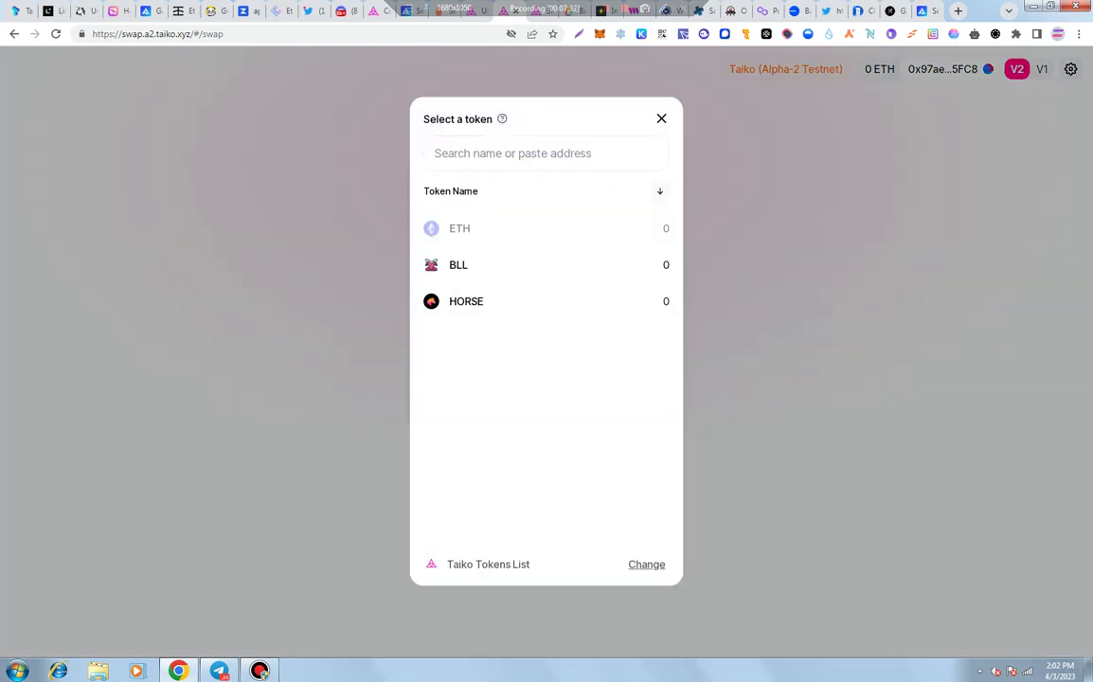
left_click(647, 564)
left_click(645, 404)
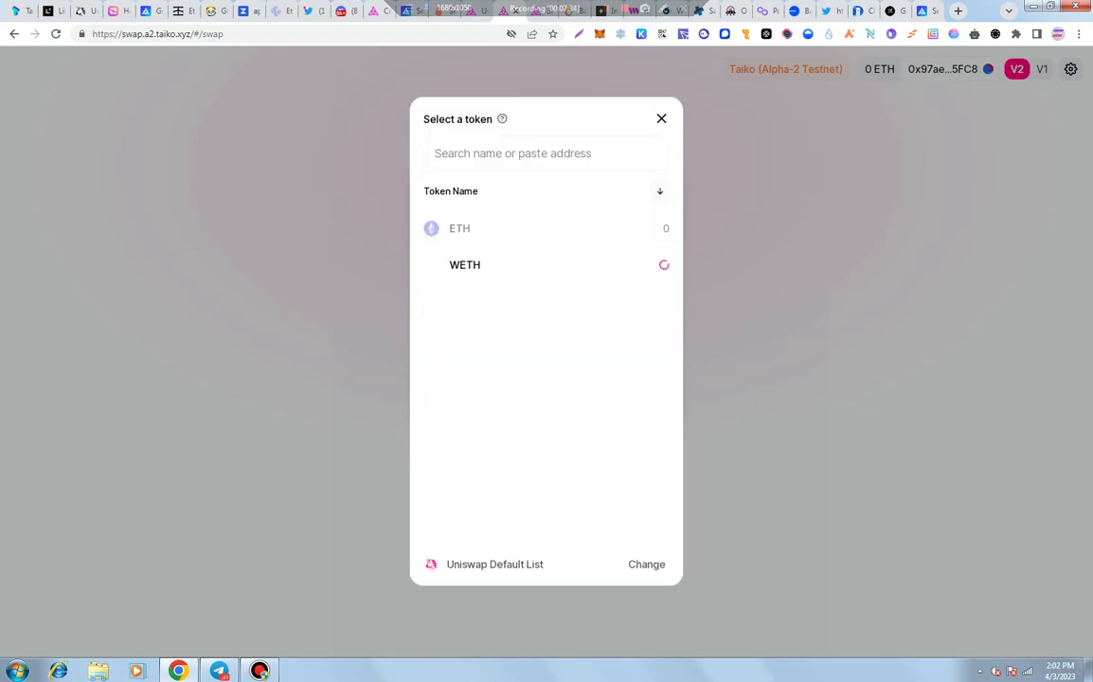
left_click(647, 565)
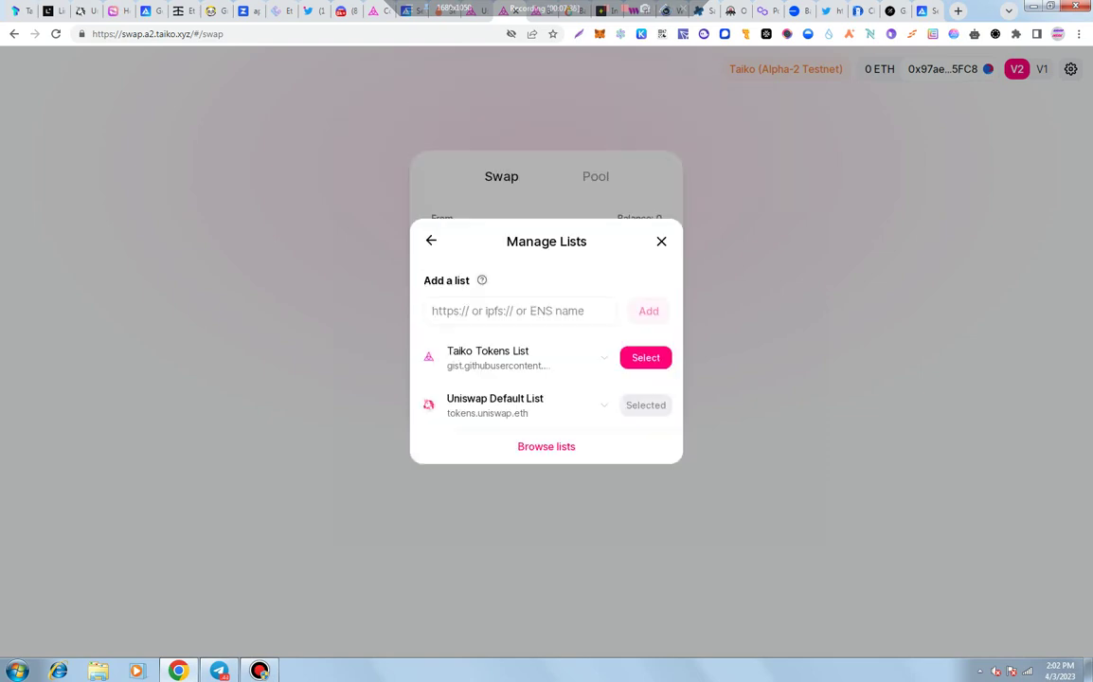
left_click(645, 357)
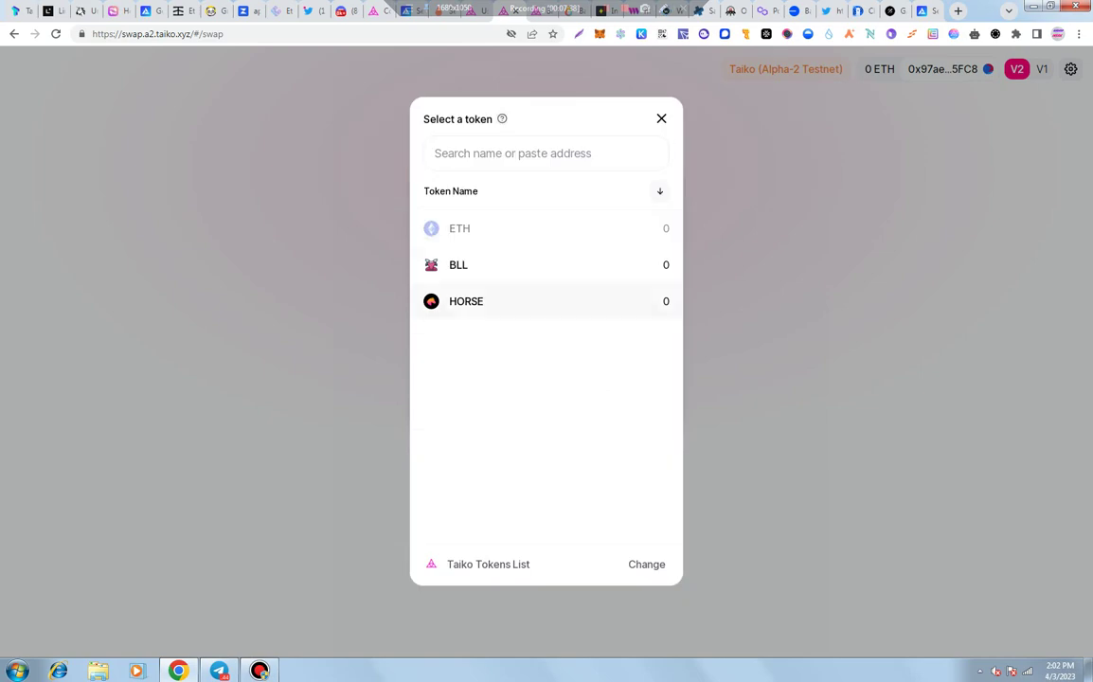
left_click(661, 118)
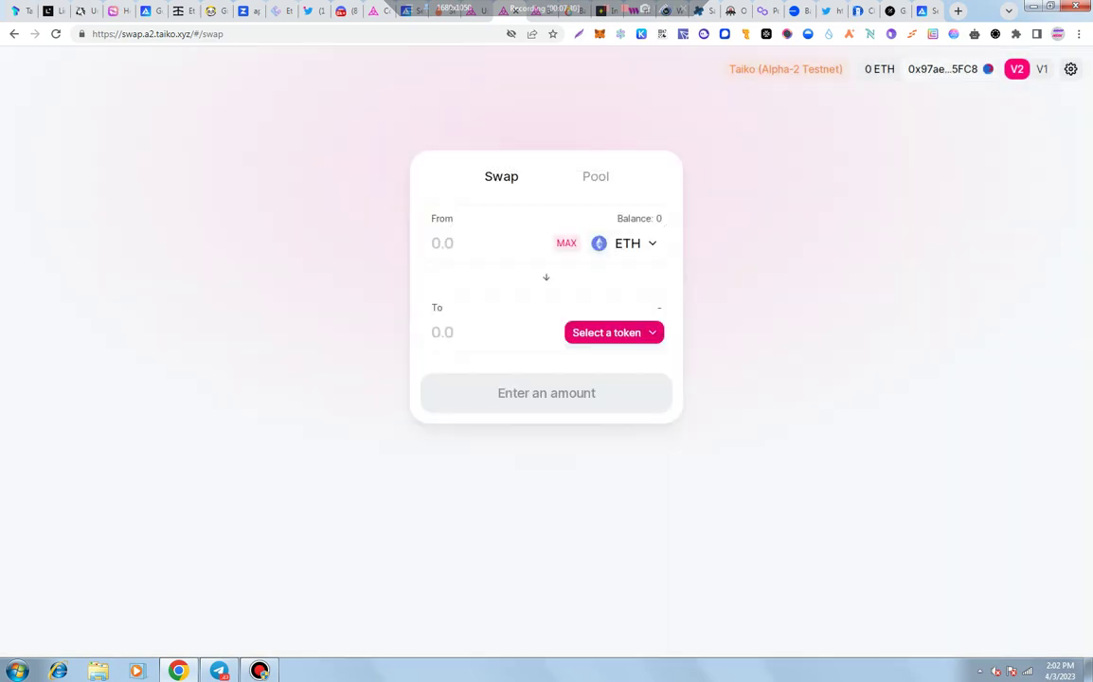
Step: Reverse the swap direction and back, and try the V1 version of the swap page before returning to V2
left_click(547, 278)
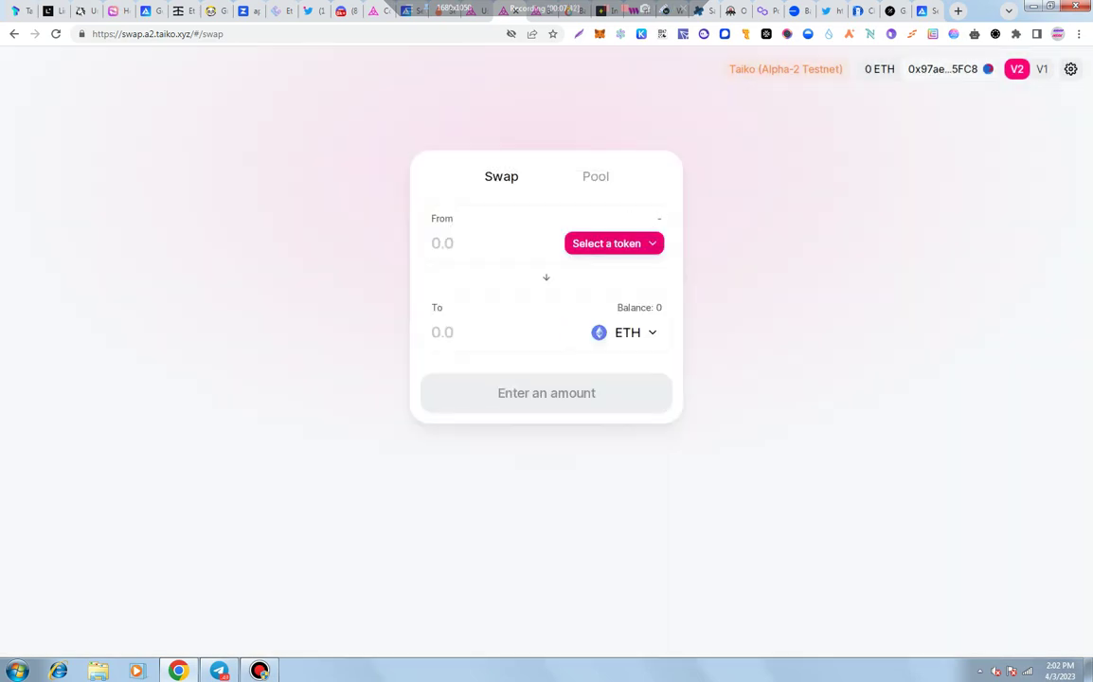
left_click(546, 277)
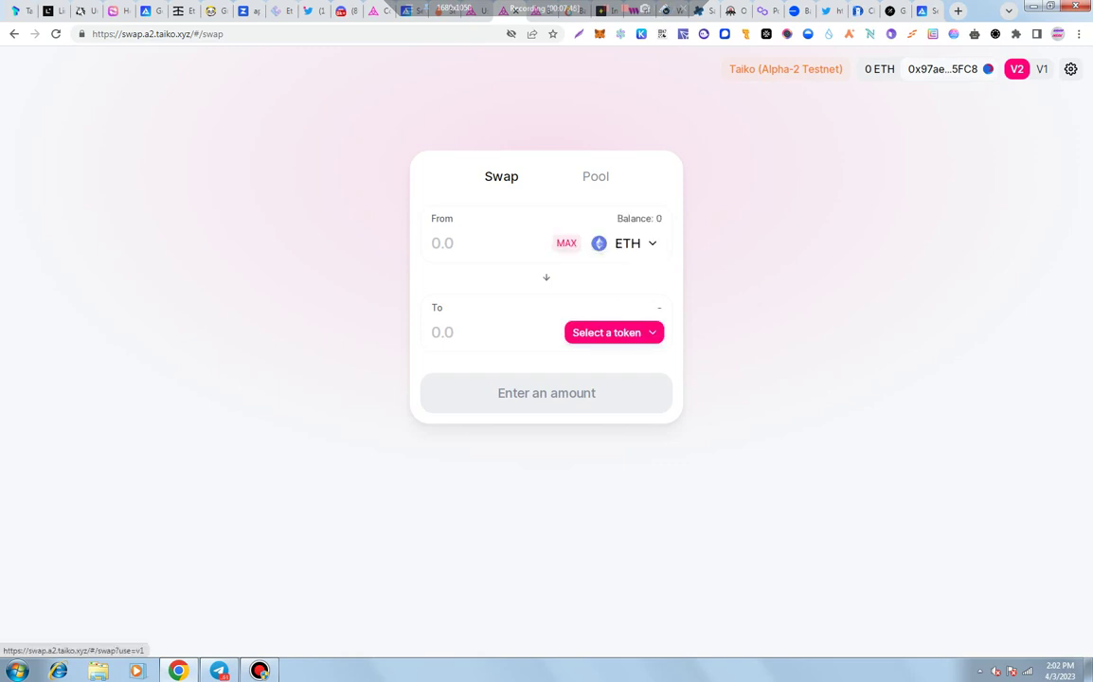
left_click(1042, 68)
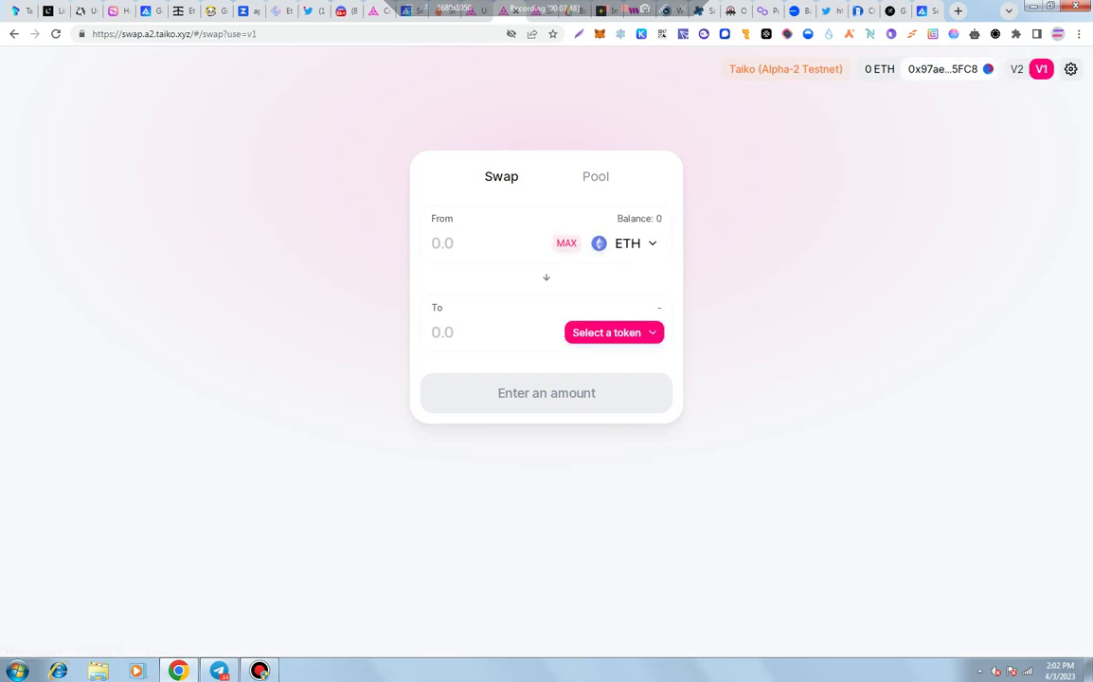
left_click(1016, 68)
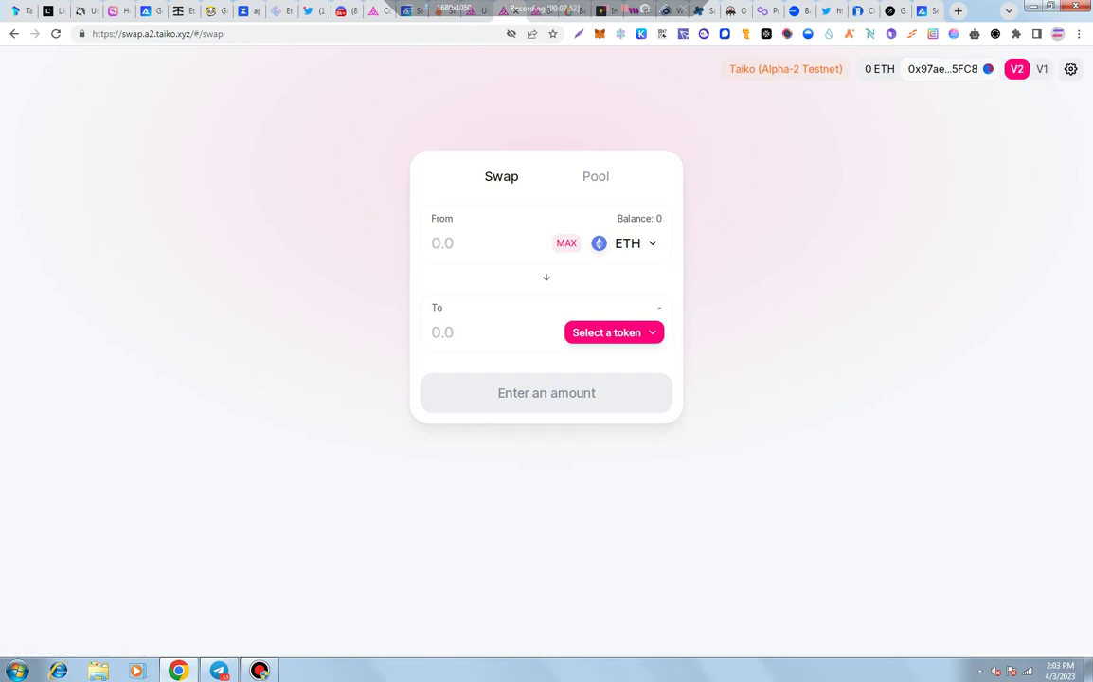
left_click(599, 34)
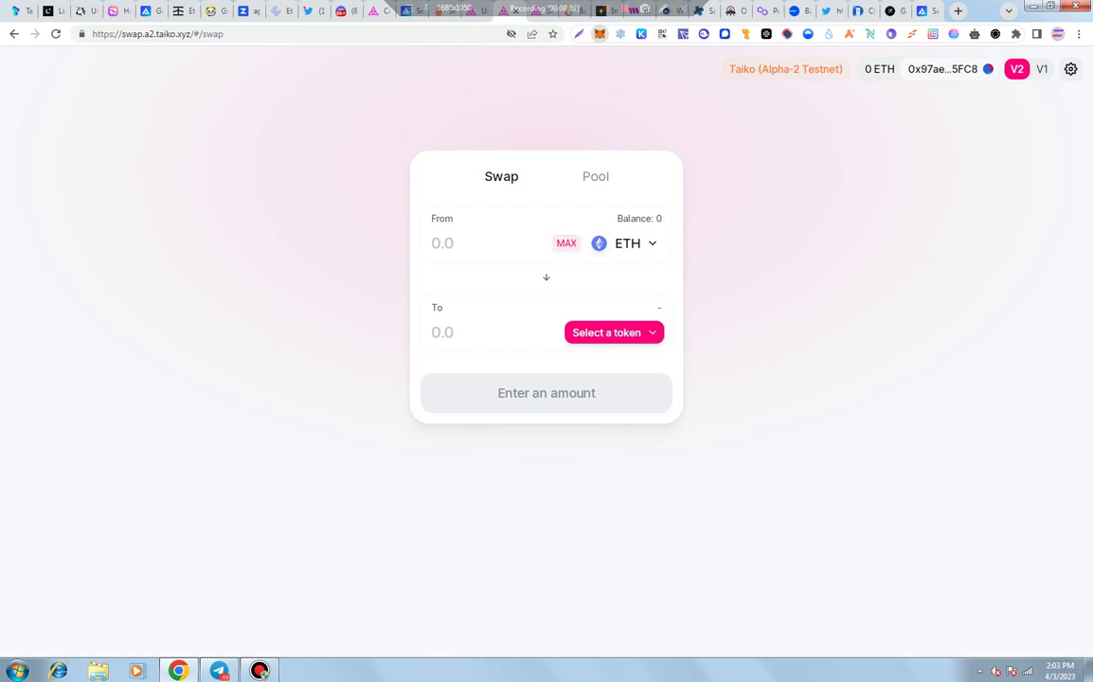
left_click(598, 33)
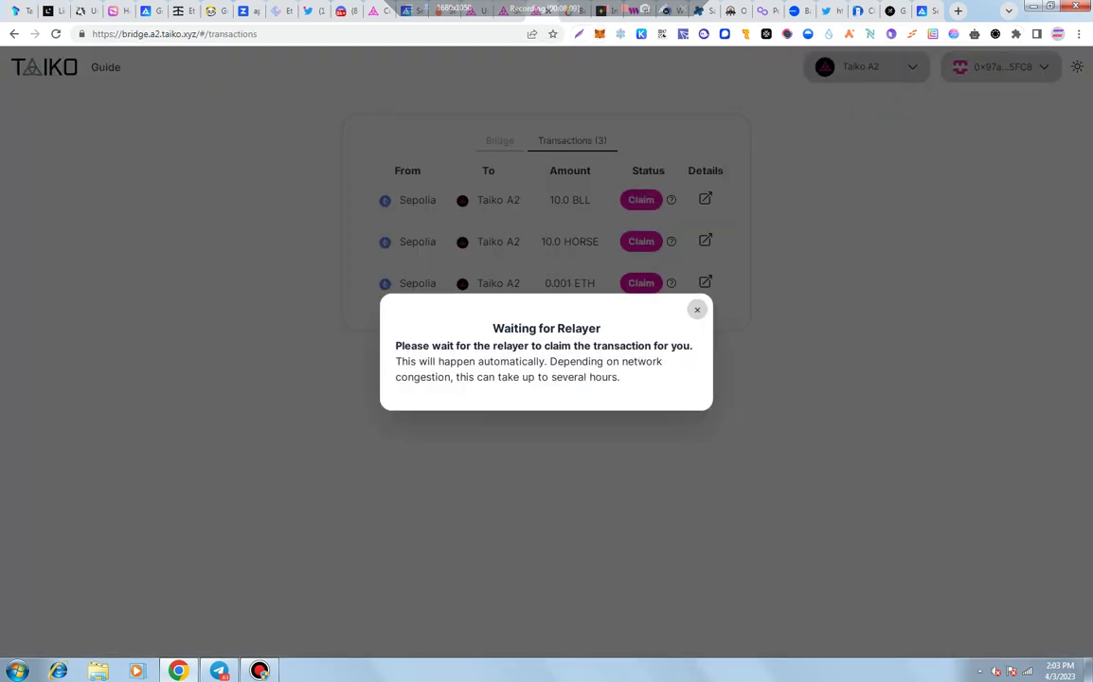
Step: Dismiss the relayer notice, return to the bridge form and switch the network to Sepolia, approving the change in the wallet
key("Escape")
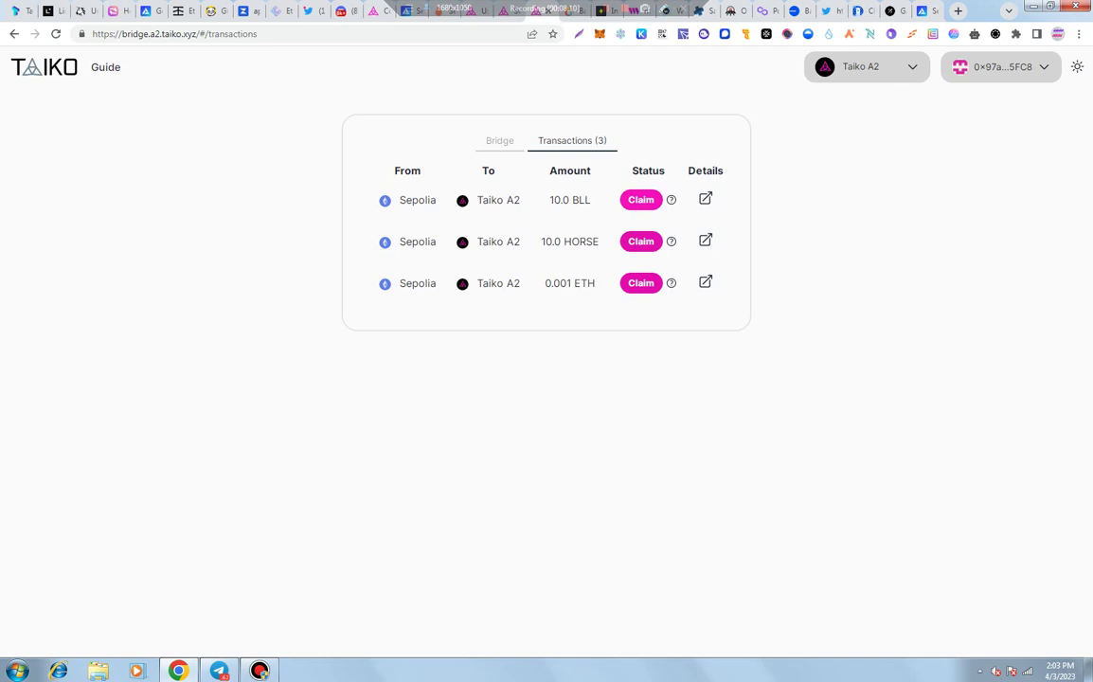
left_click(499, 141)
left_click(867, 66)
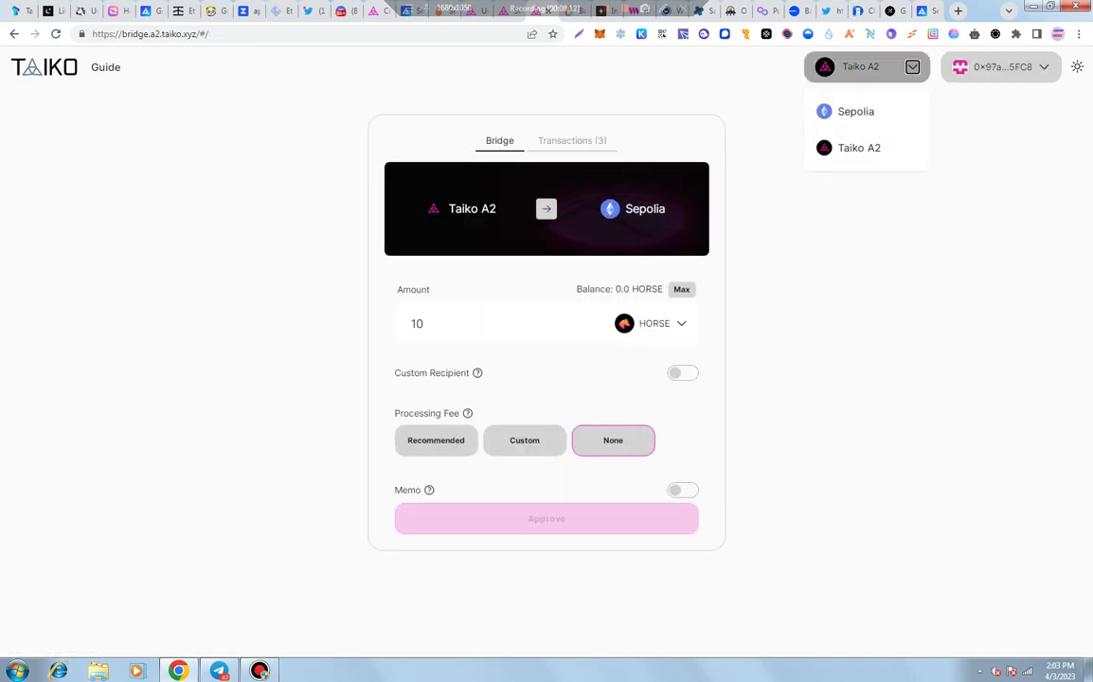
left_click(852, 112)
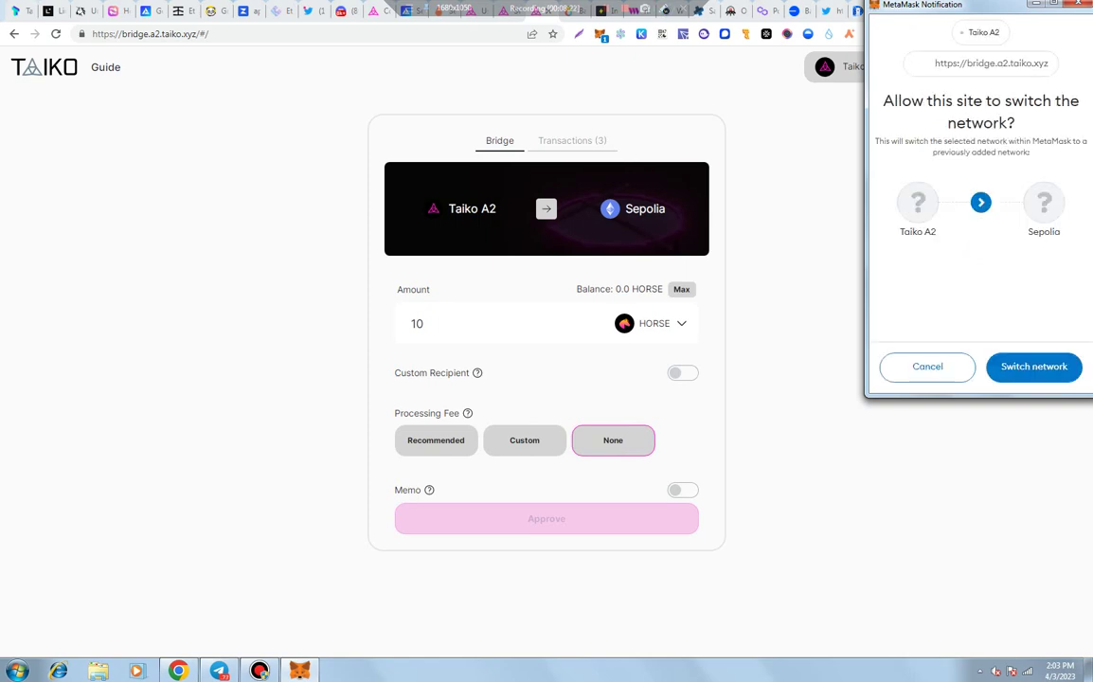
left_click(1035, 366)
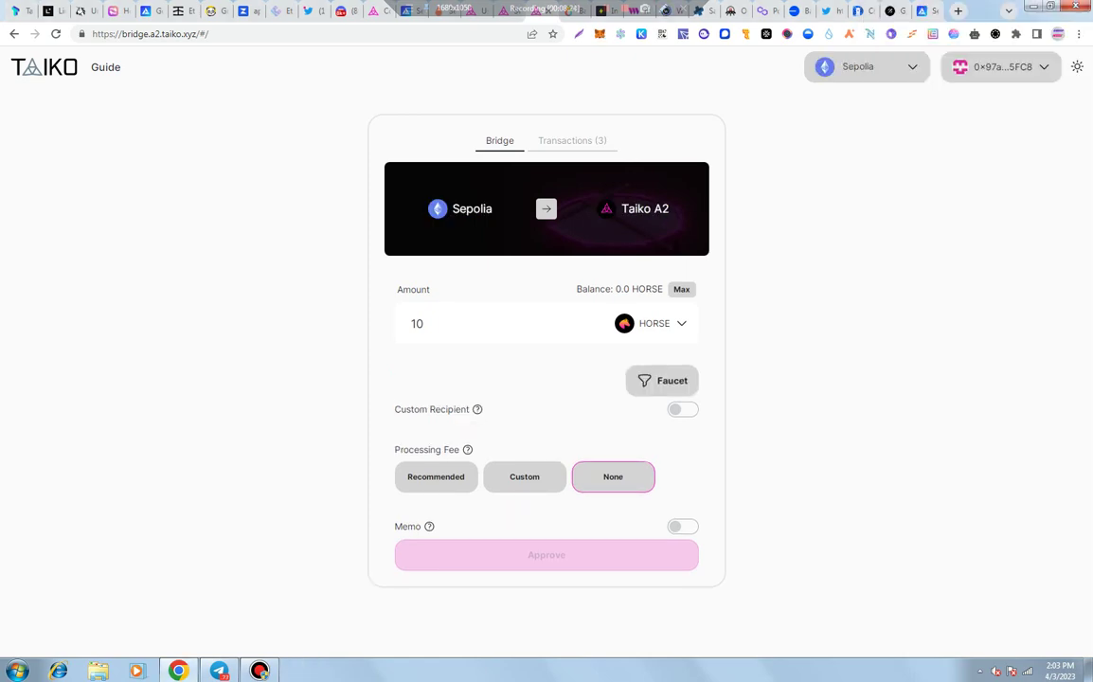
Step: Choose ETH instead of HORSE as the token to bridge from Sepolia to Taiko A2
left_click(654, 324)
left_click(473, 324)
left_click(654, 324)
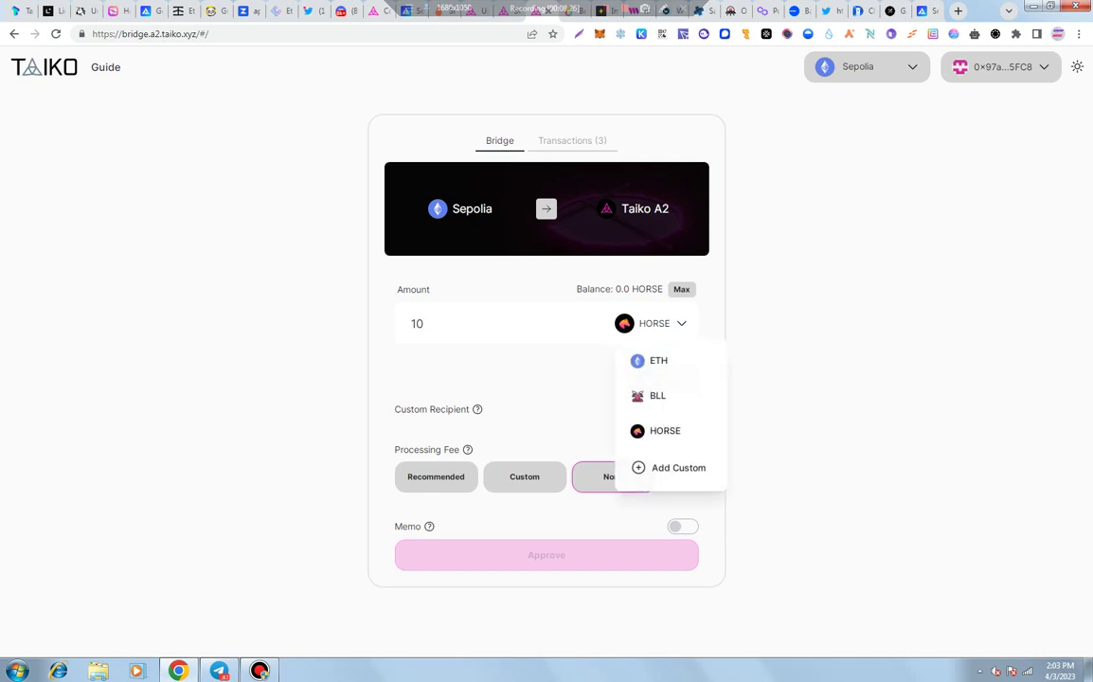
left_click(658, 360)
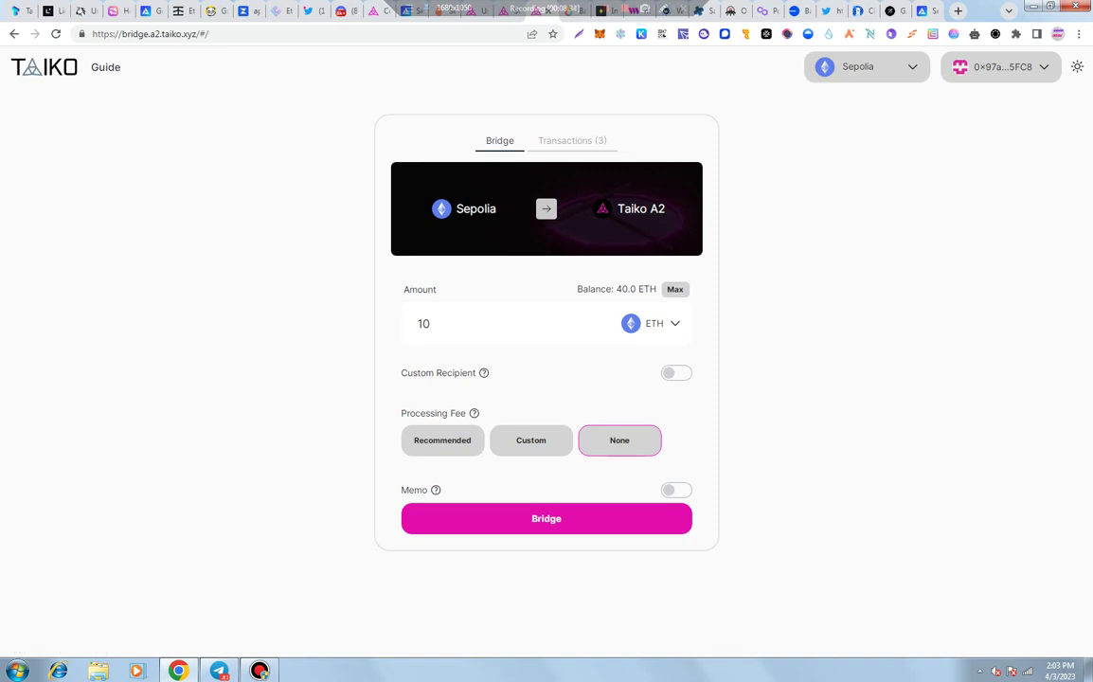
Step: Set the amount to bridge to 0.1 ETH
left_click(455, 324)
double_click(426, 324)
left_click(674, 290)
left_click(674, 289)
left_click(654, 323)
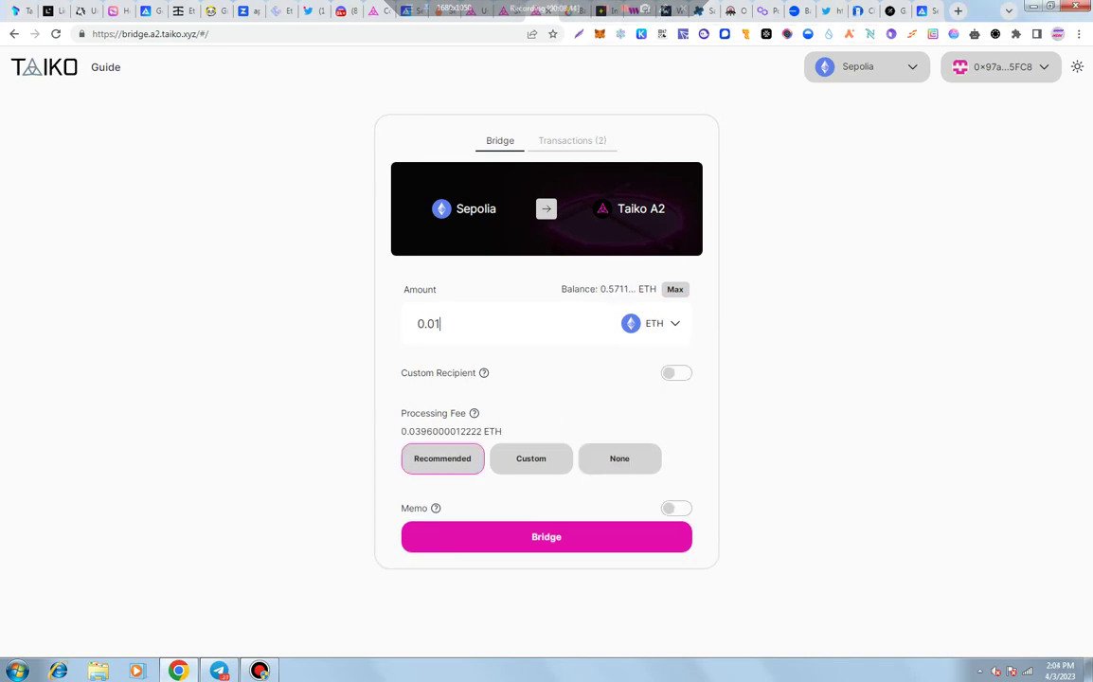
key("BackSpace")
key("BackSpace")
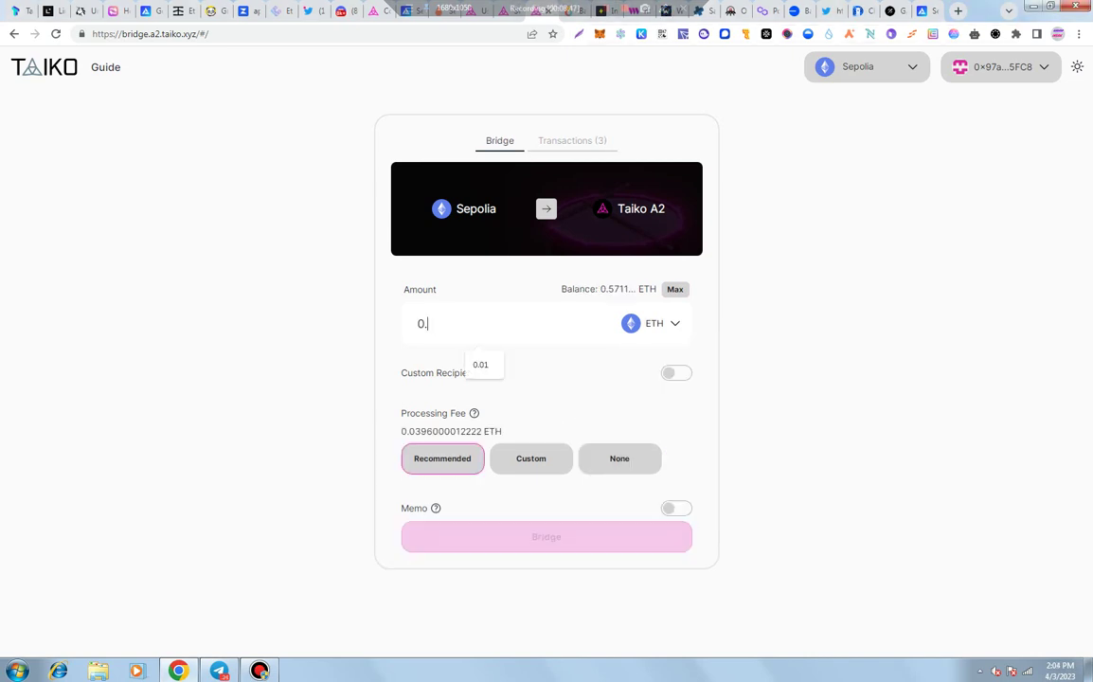
type("1")
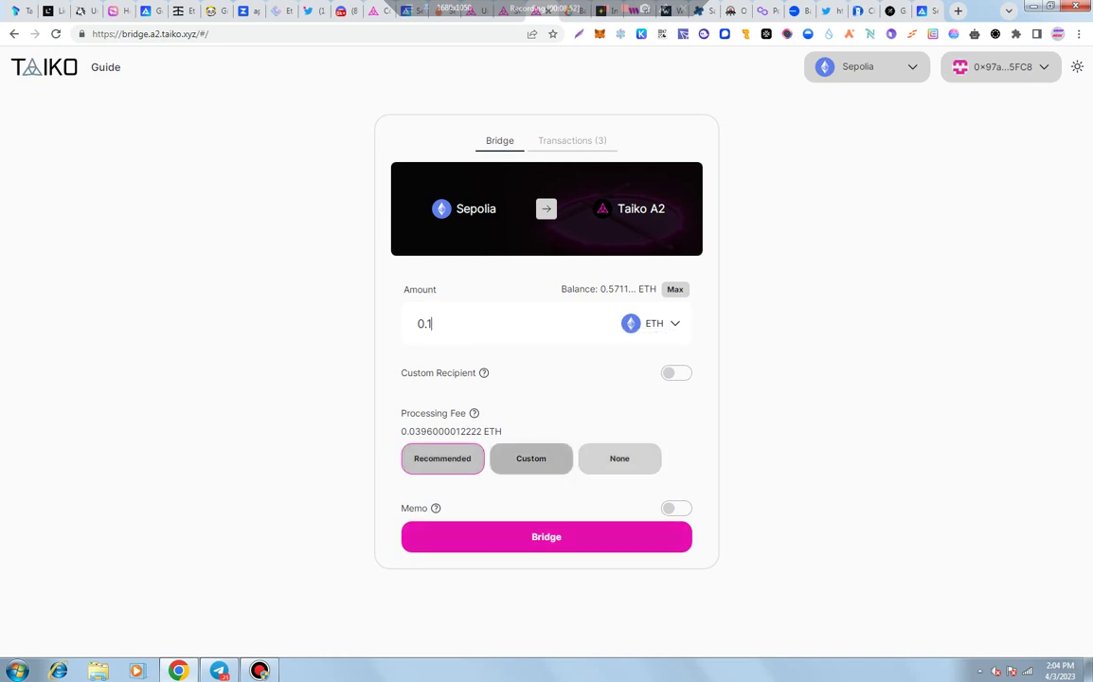
Step: Set a custom processing fee of 0.01 ETH and submit the bridge transfer from Sepolia to Taiko A2
left_click(531, 459)
left_click(528, 451)
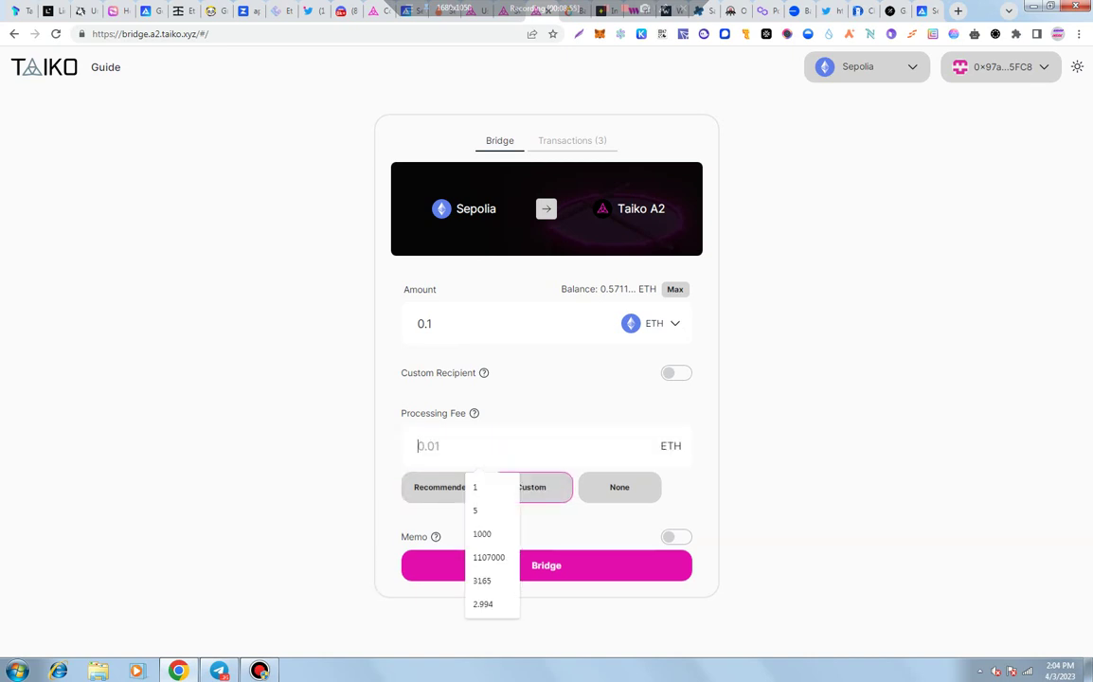
type("0.0")
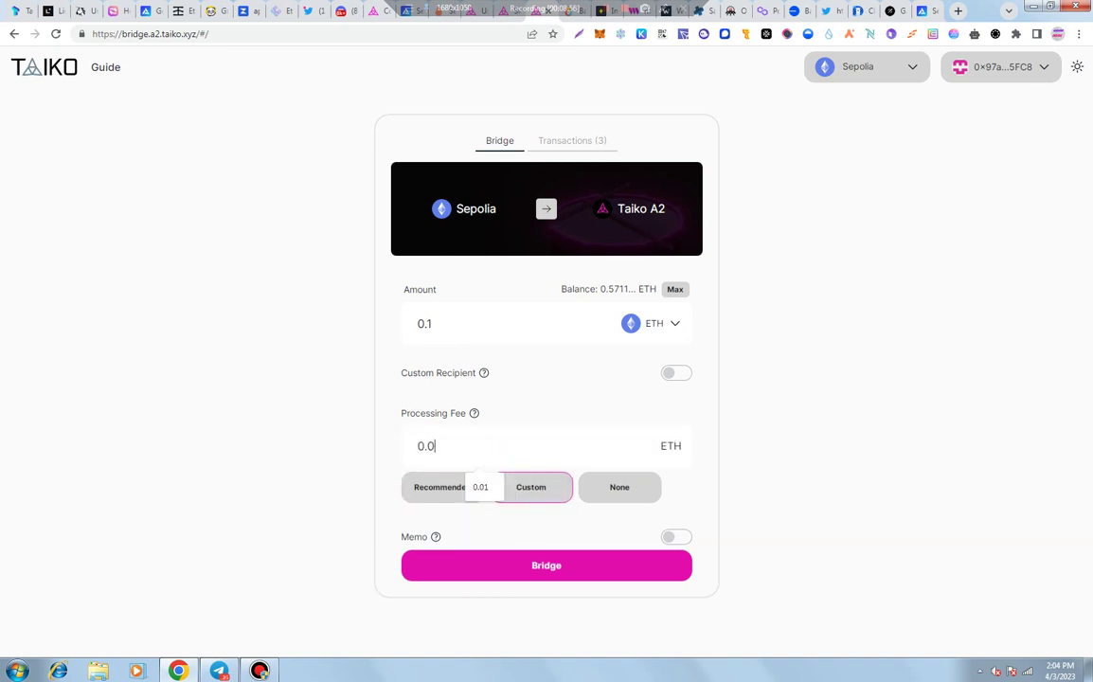
type("1")
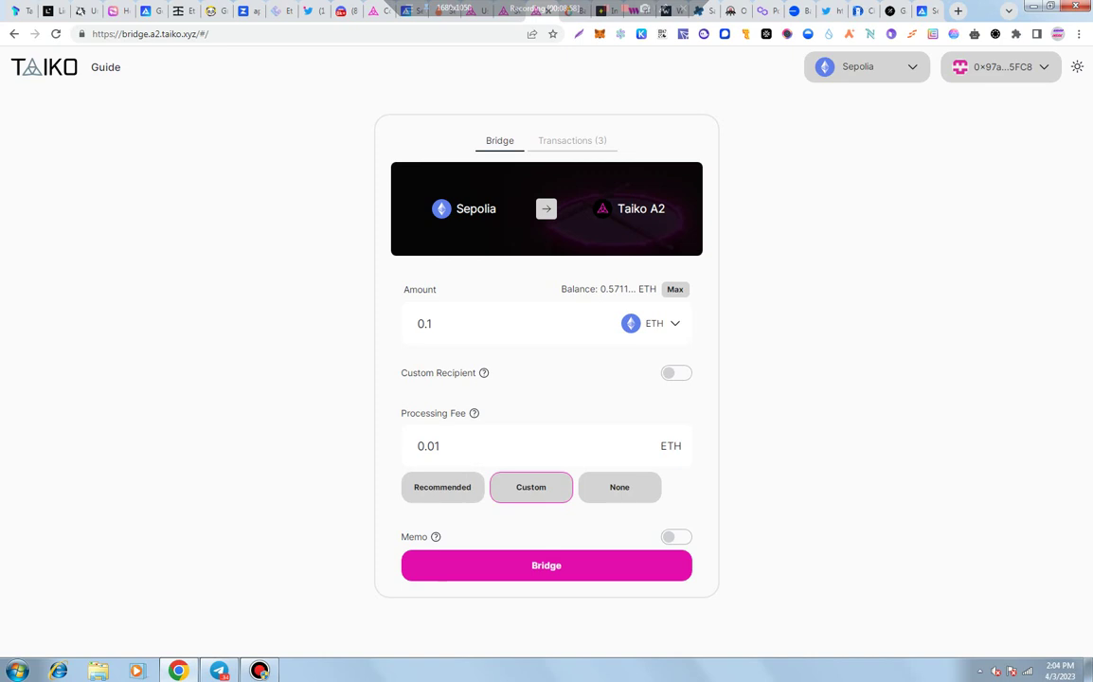
left_click(547, 565)
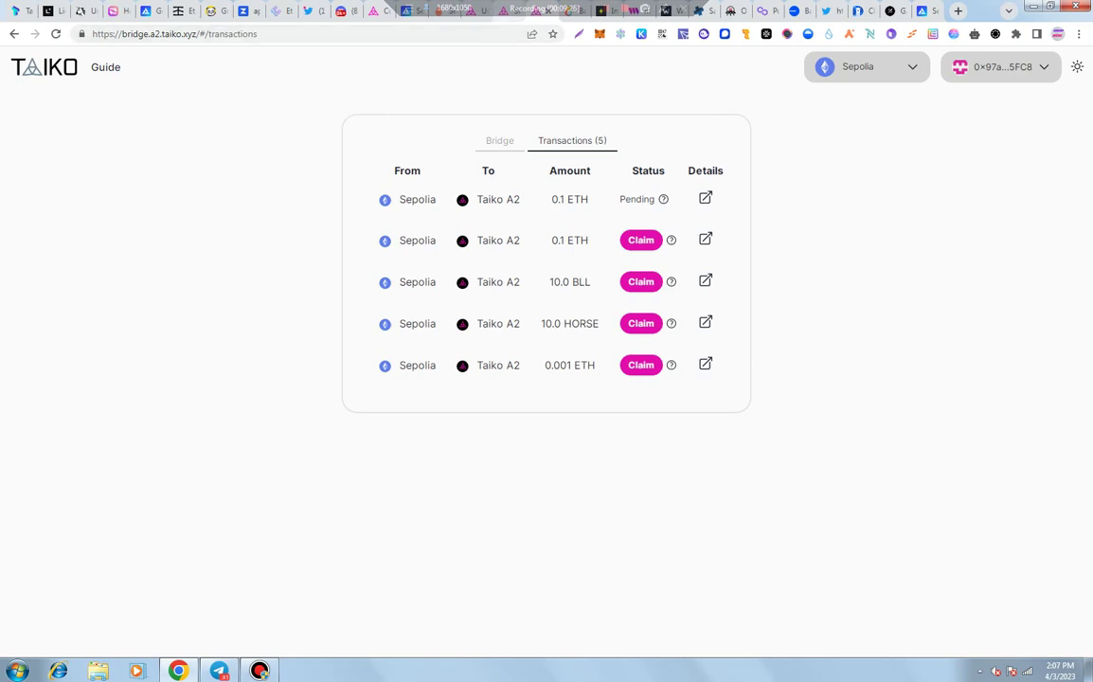
Step: Return to the Taiko swap page and try to connect the wallet
left_click(511, 12)
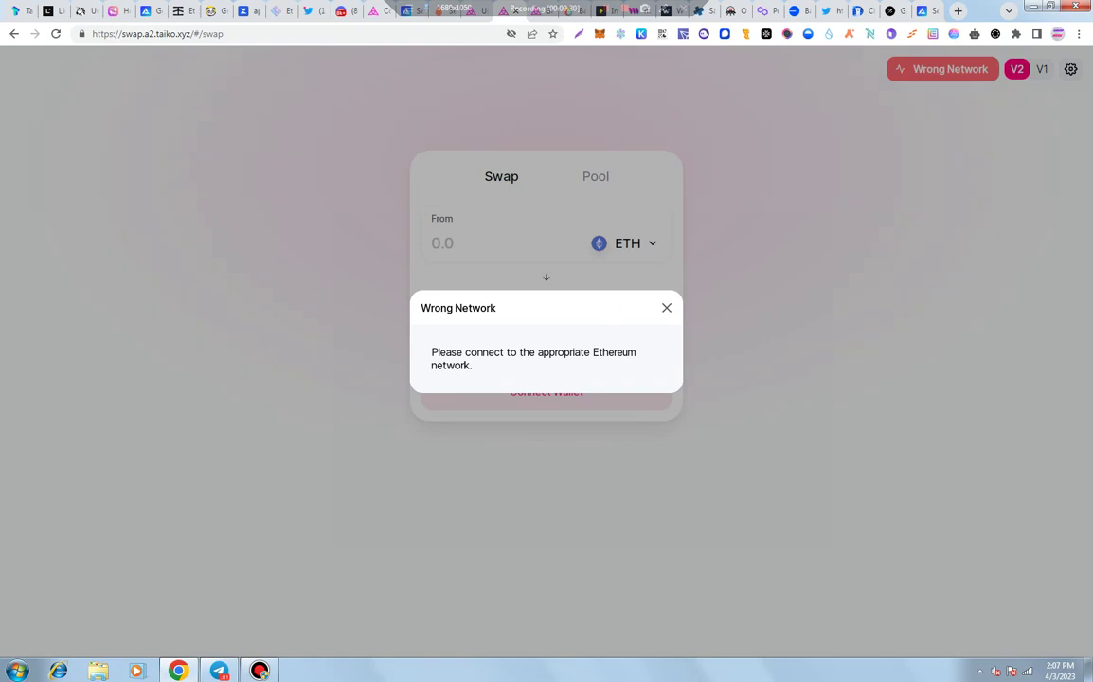
key("Escape")
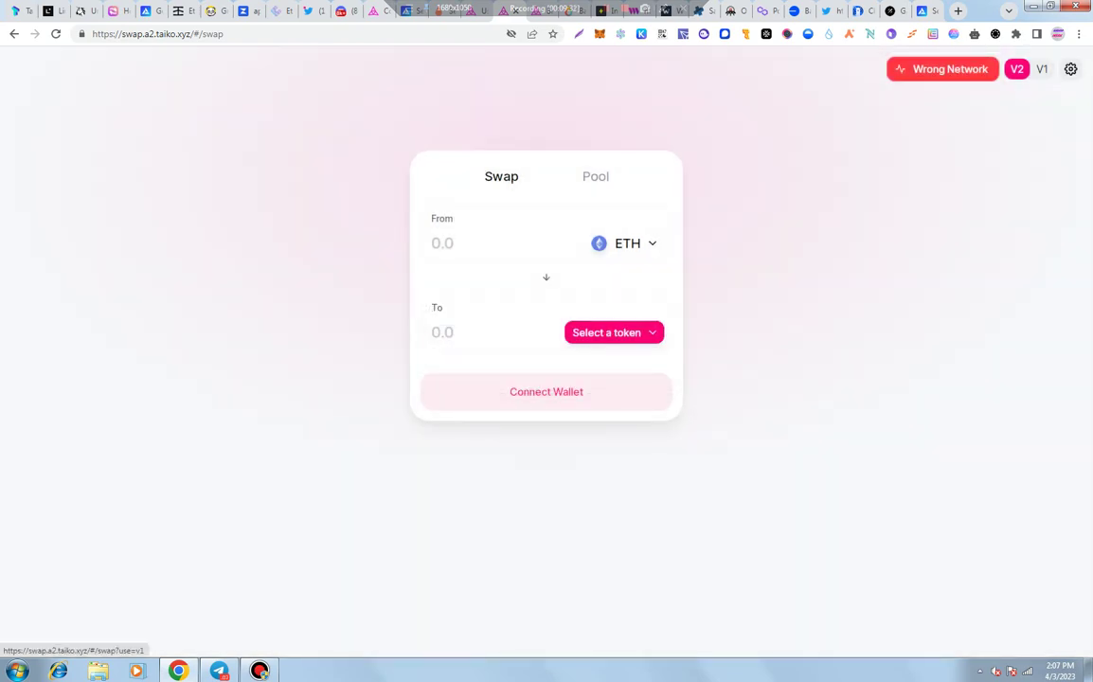
left_click(547, 391)
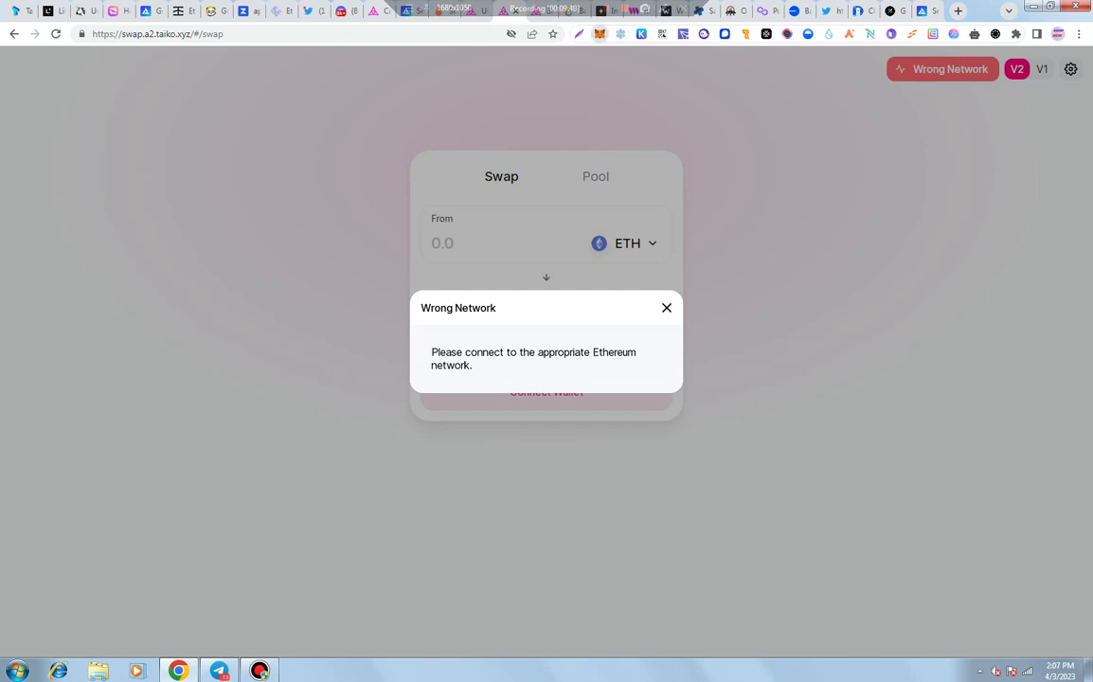
Step: Switch the MetaMask wallet to the Taiko A2 network and open the token selection for the swap's receiving side
left_click(599, 33)
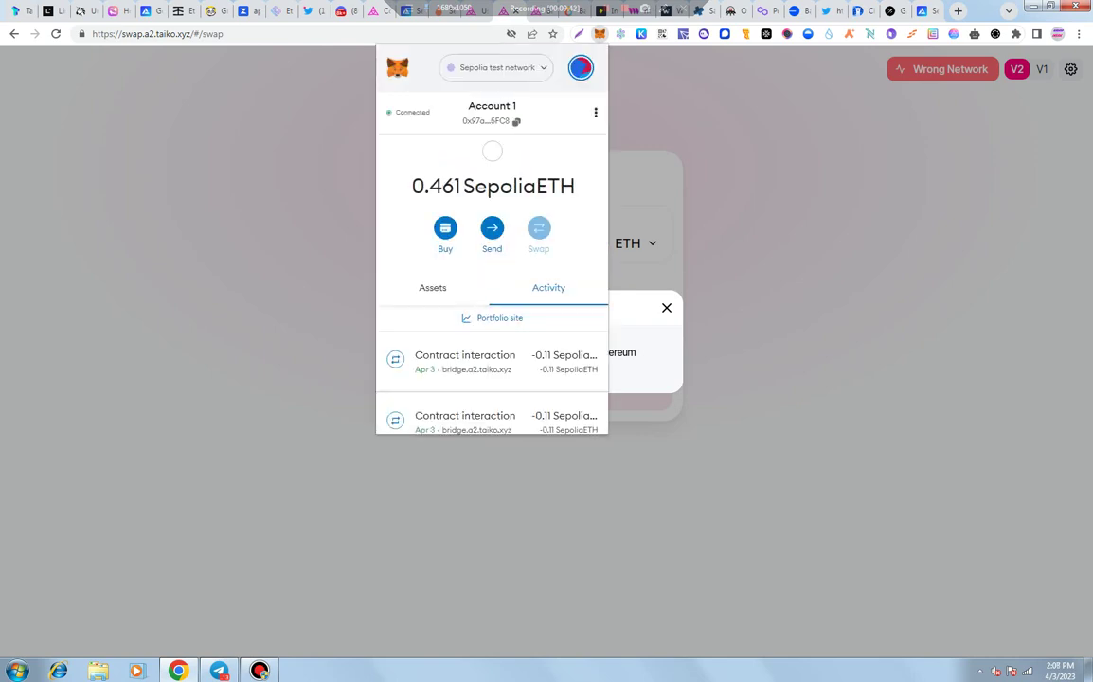
left_click(492, 67)
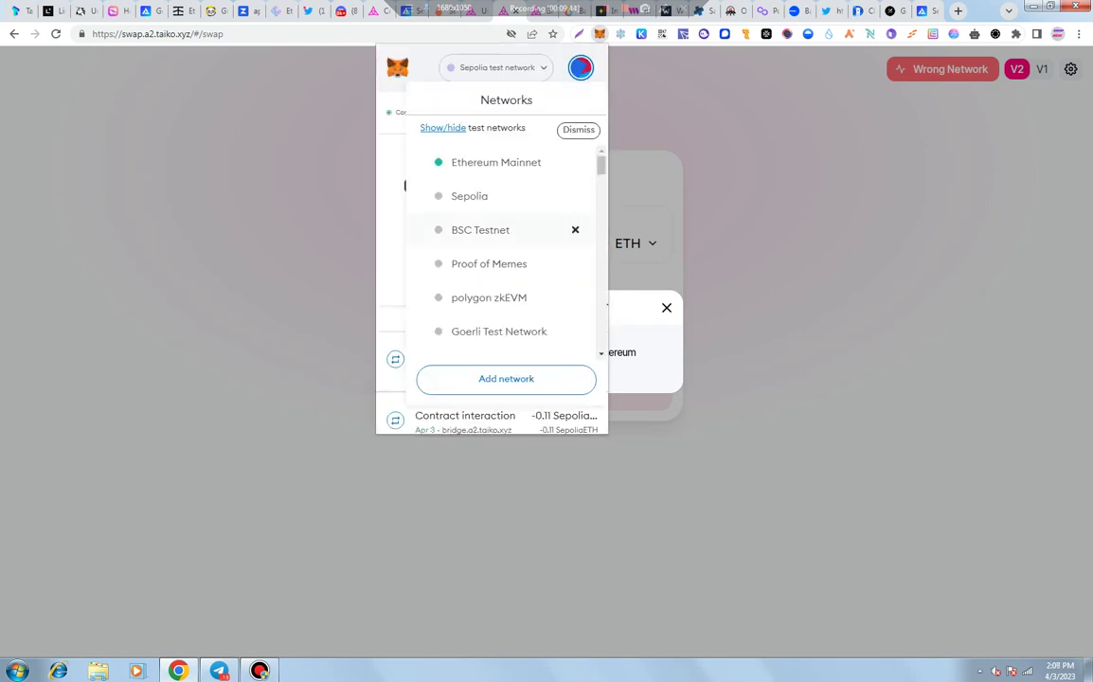
scroll(502, 275, "down", 2)
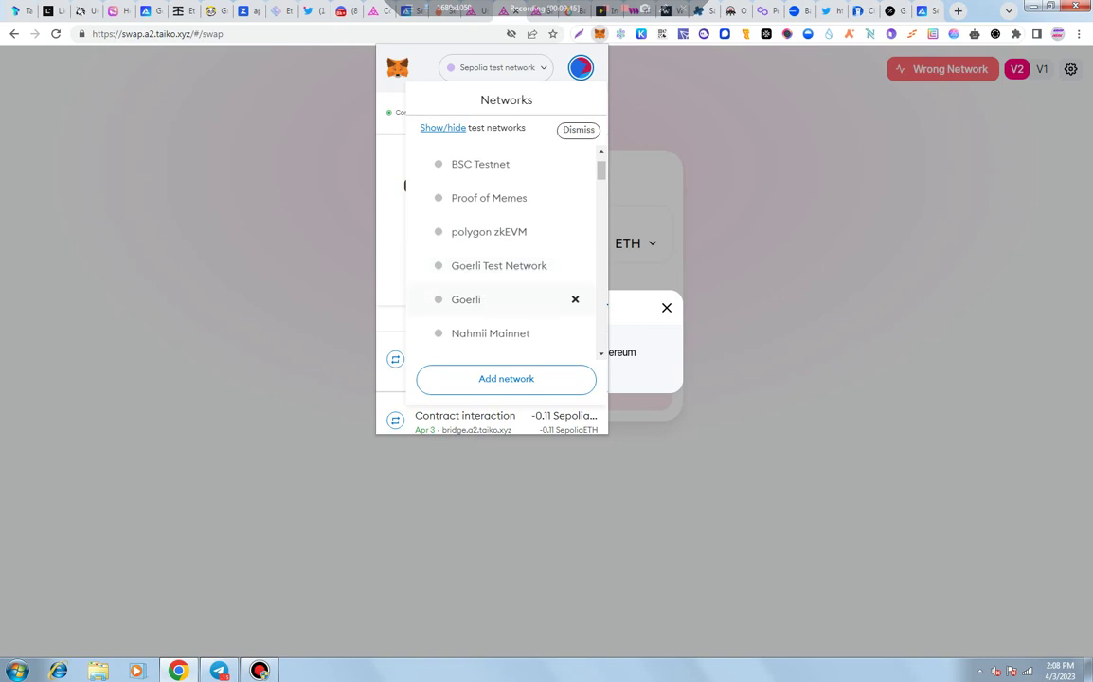
scroll(502, 299, "down", 2)
scroll(502, 303, "down", 2)
scroll(502, 294, "down", 4)
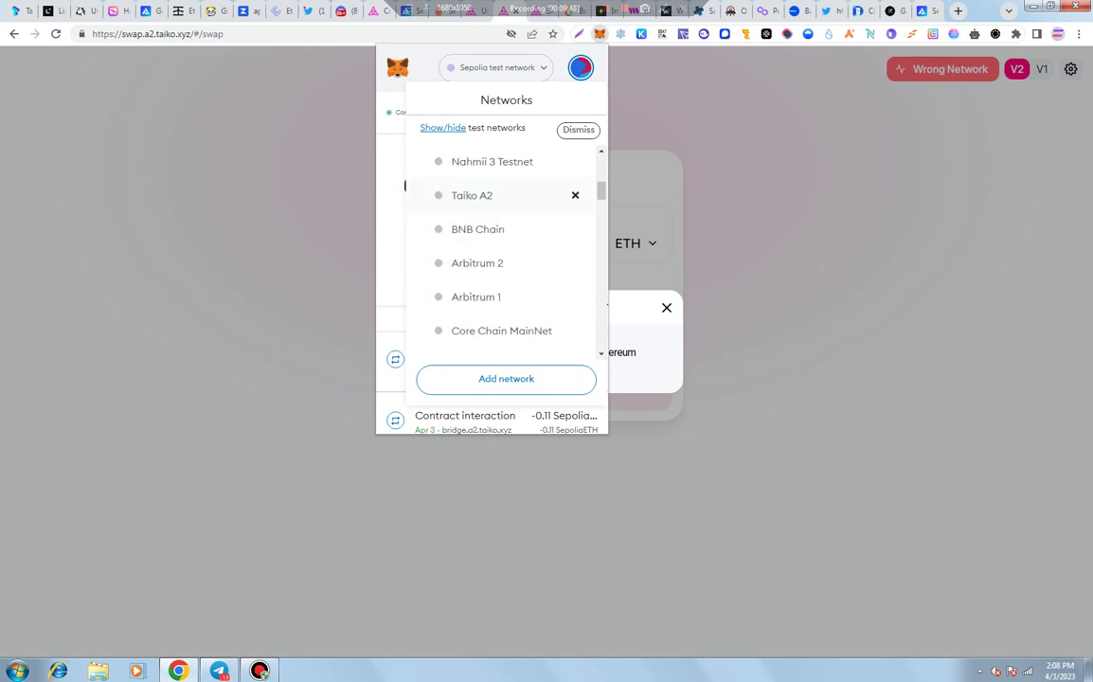
scroll(502, 280, "down", 4)
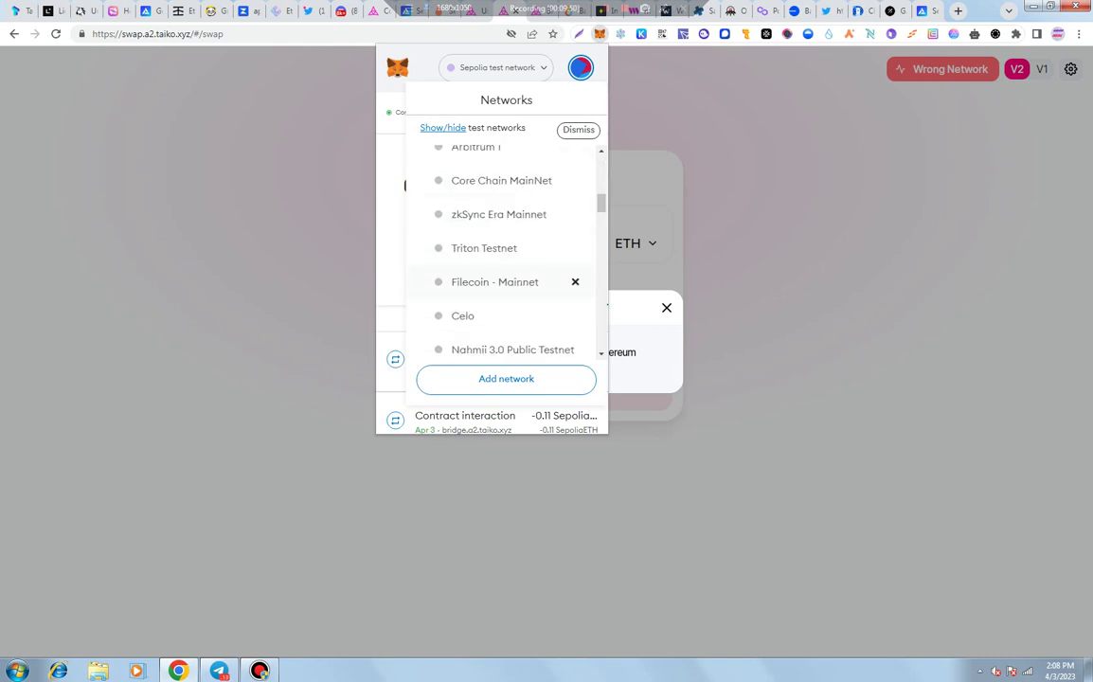
scroll(502, 279, "up", 2)
scroll(502, 280, "up", 1)
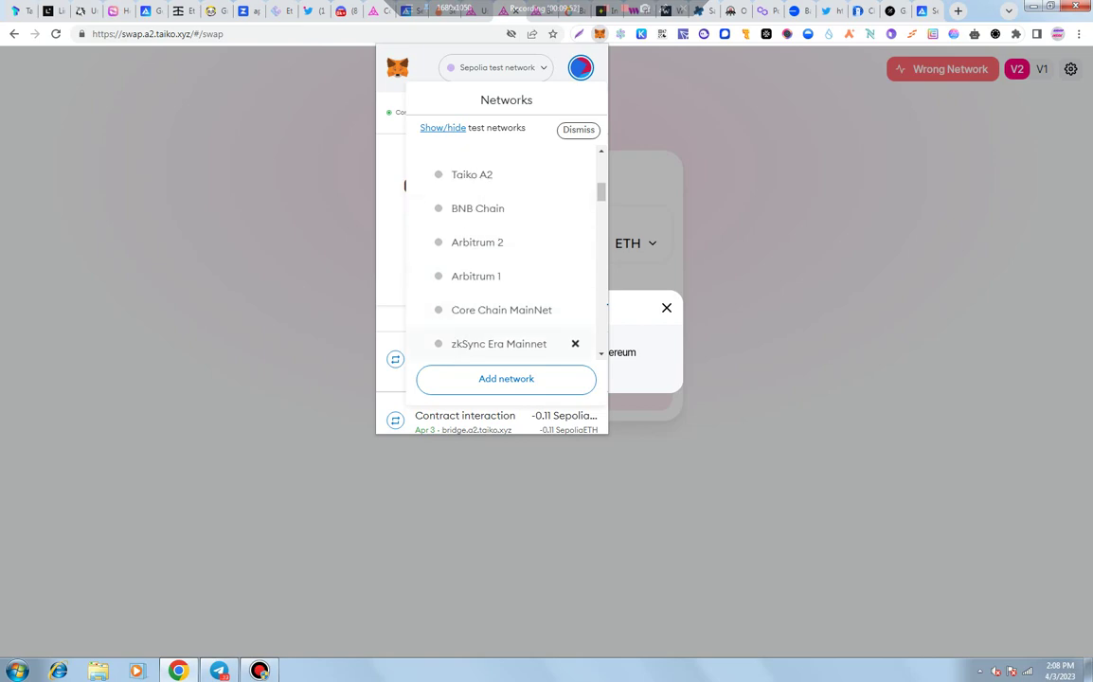
left_click(503, 175)
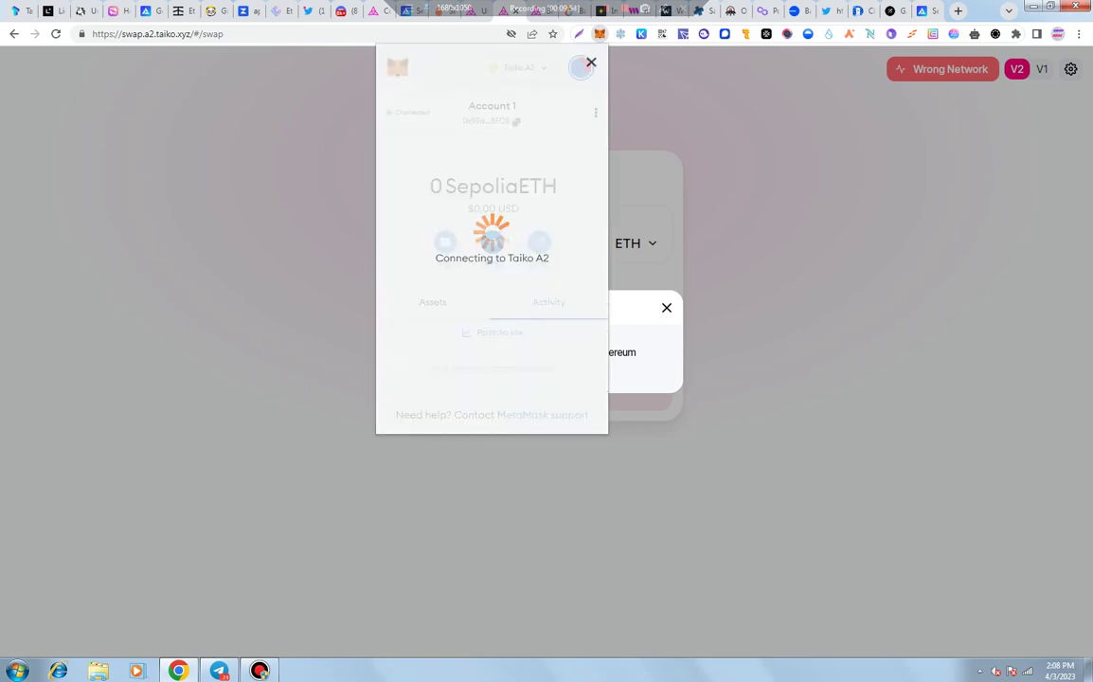
left_click(666, 271)
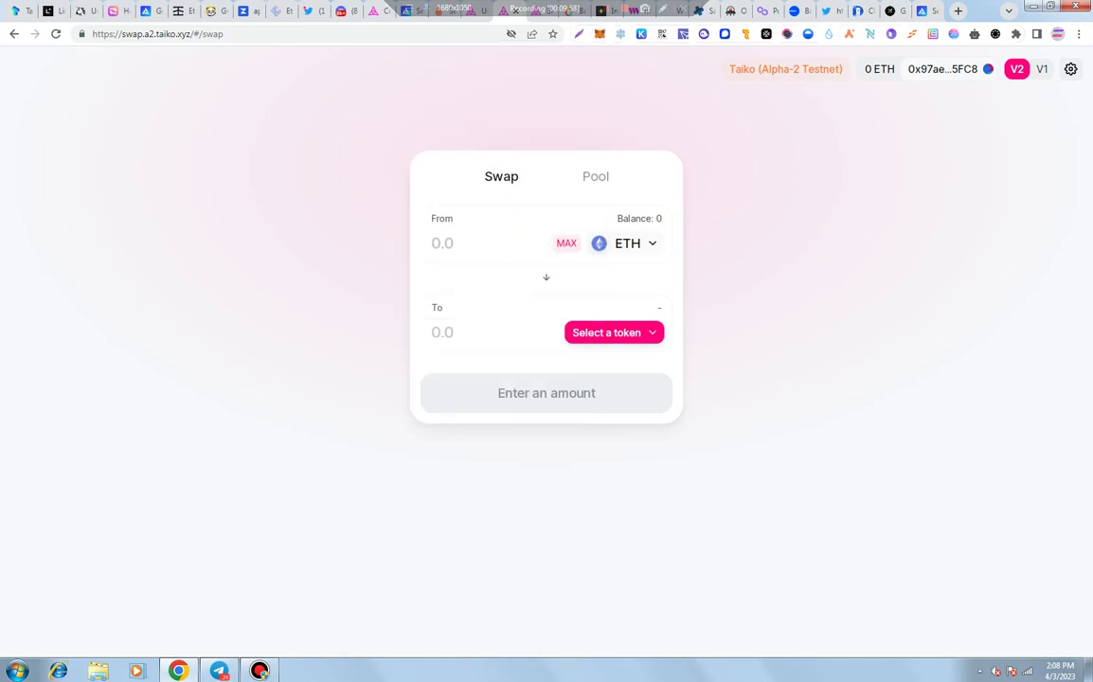
left_click(614, 333)
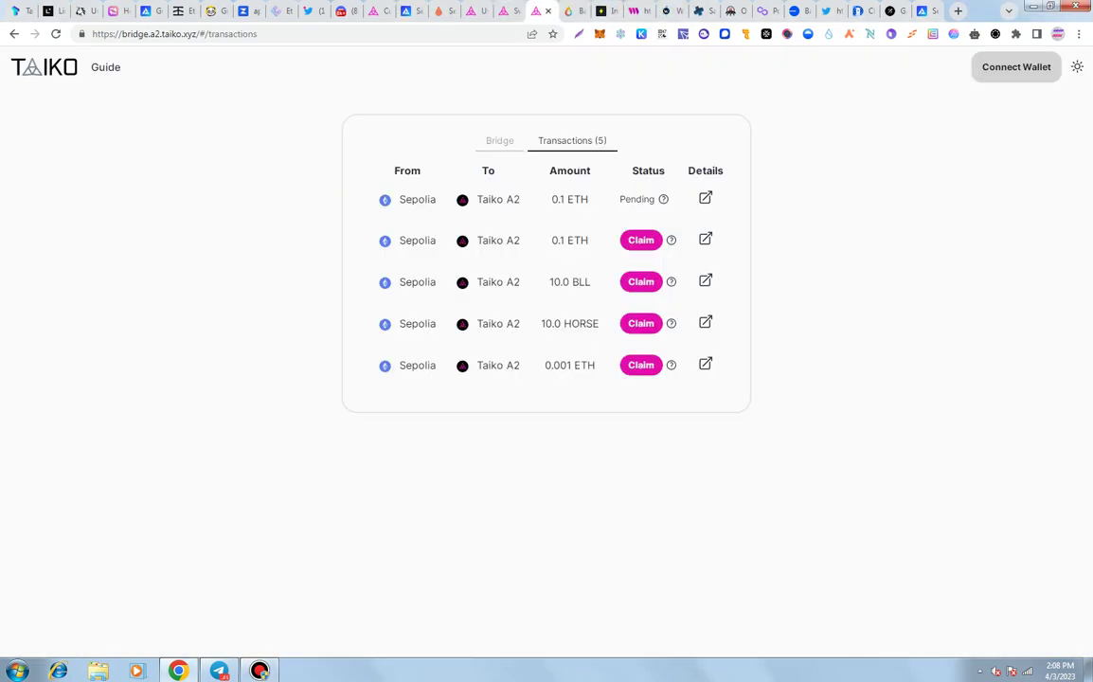
Step: Look through the open Base Guild, Polygon Faucet, Orbiter, Satellite and WOOFi pages, including the faucet's token choices
left_click(798, 11)
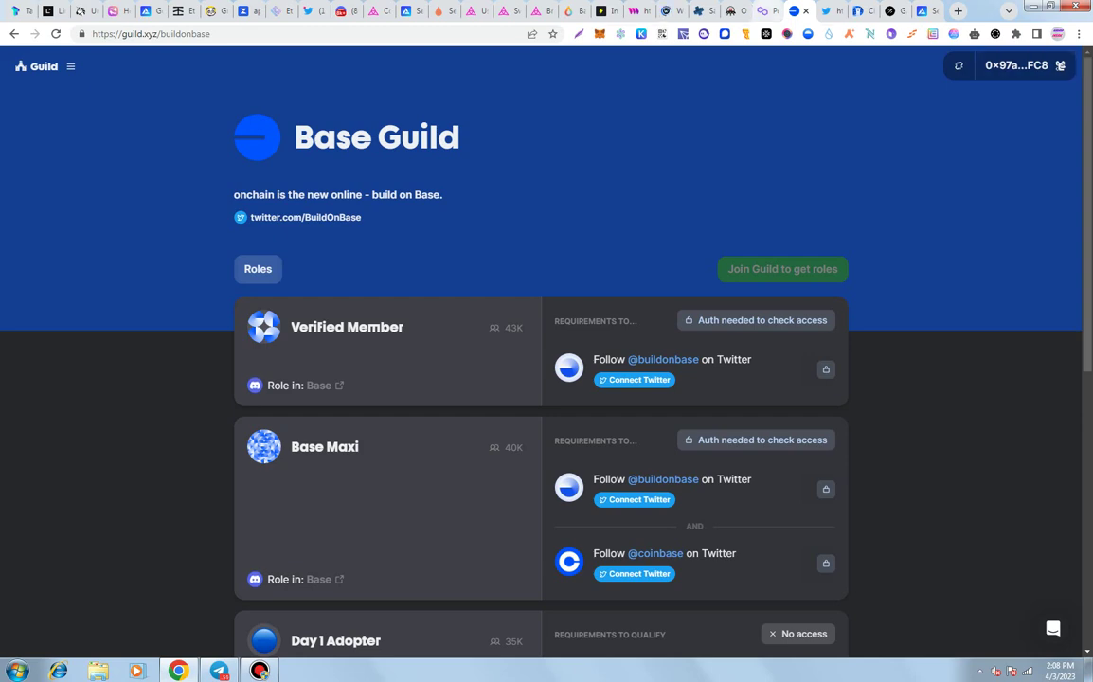
key("ctrl+shift+Tab")
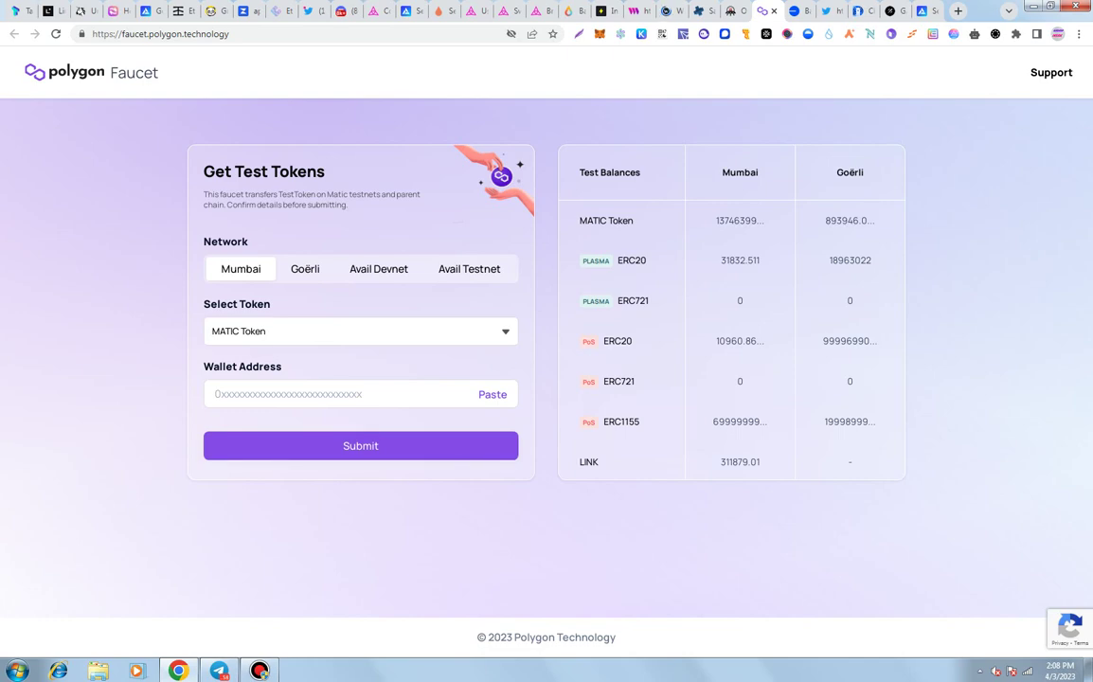
left_click(361, 331)
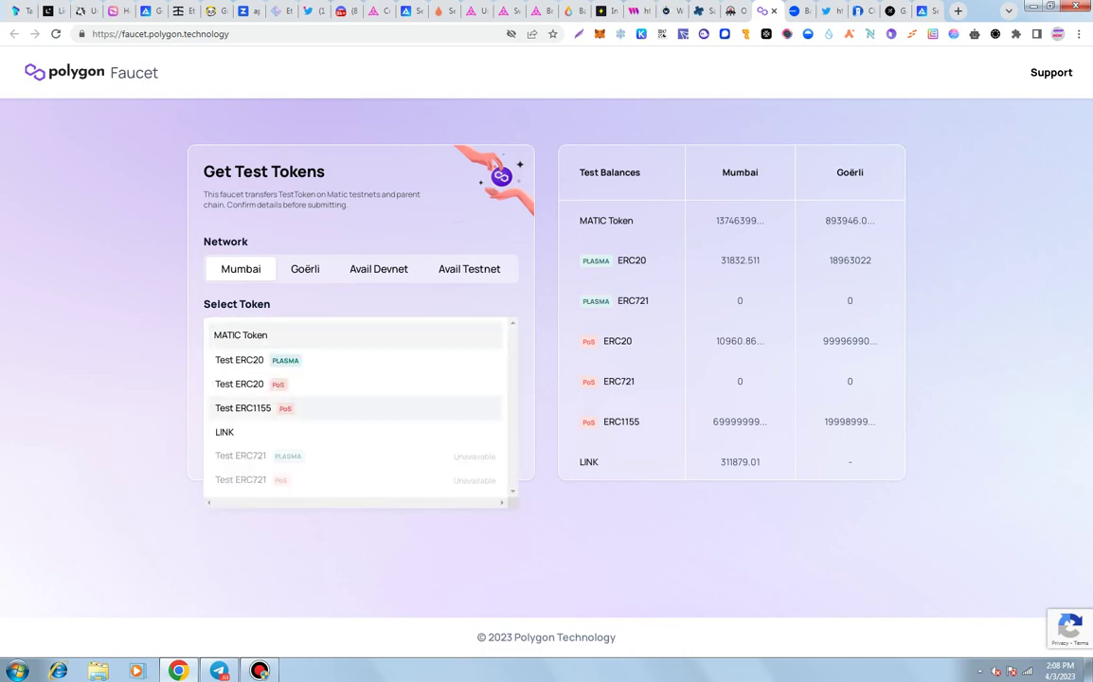
left_click(731, 11)
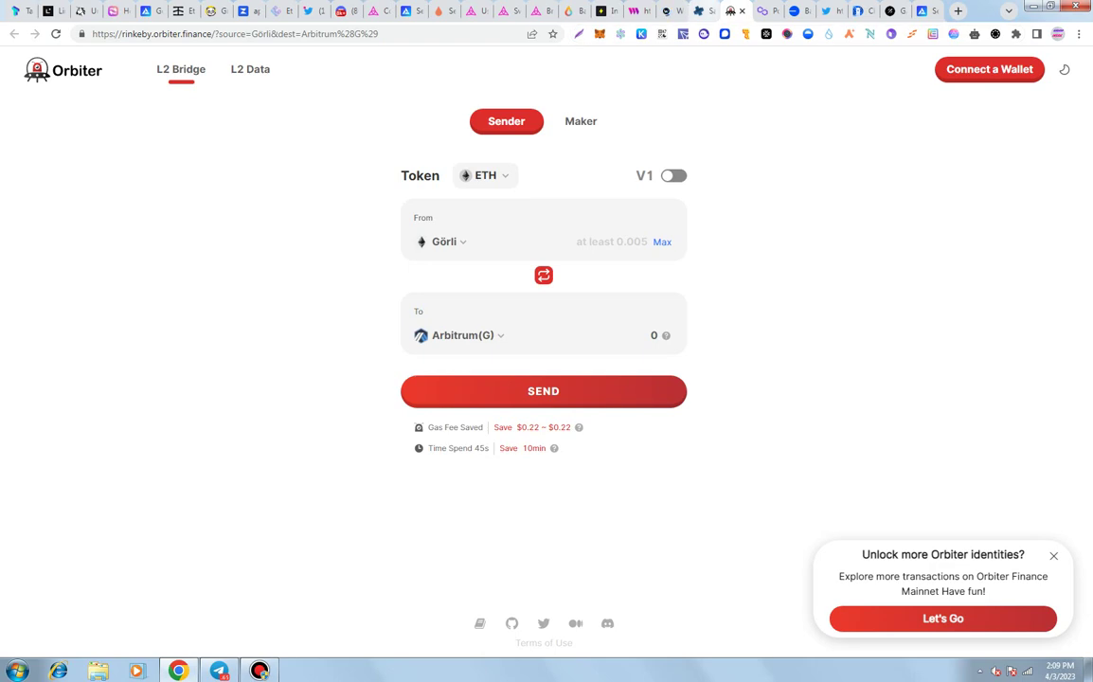
key("ctrl+shift+Tab")
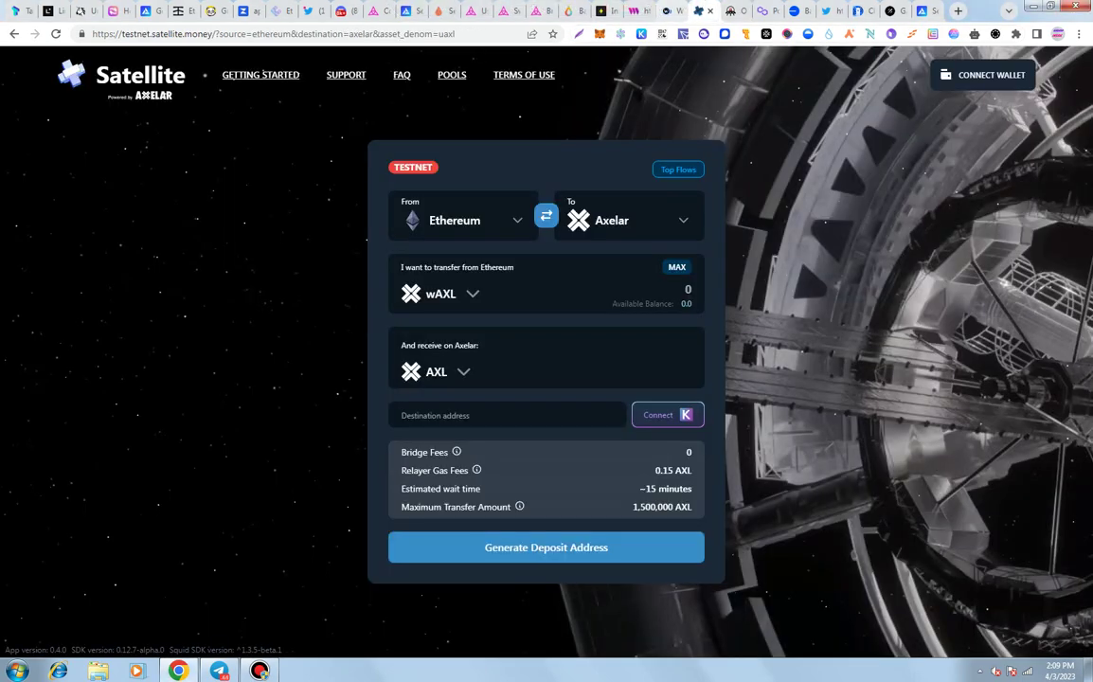
key("ctrl+shift+Tab")
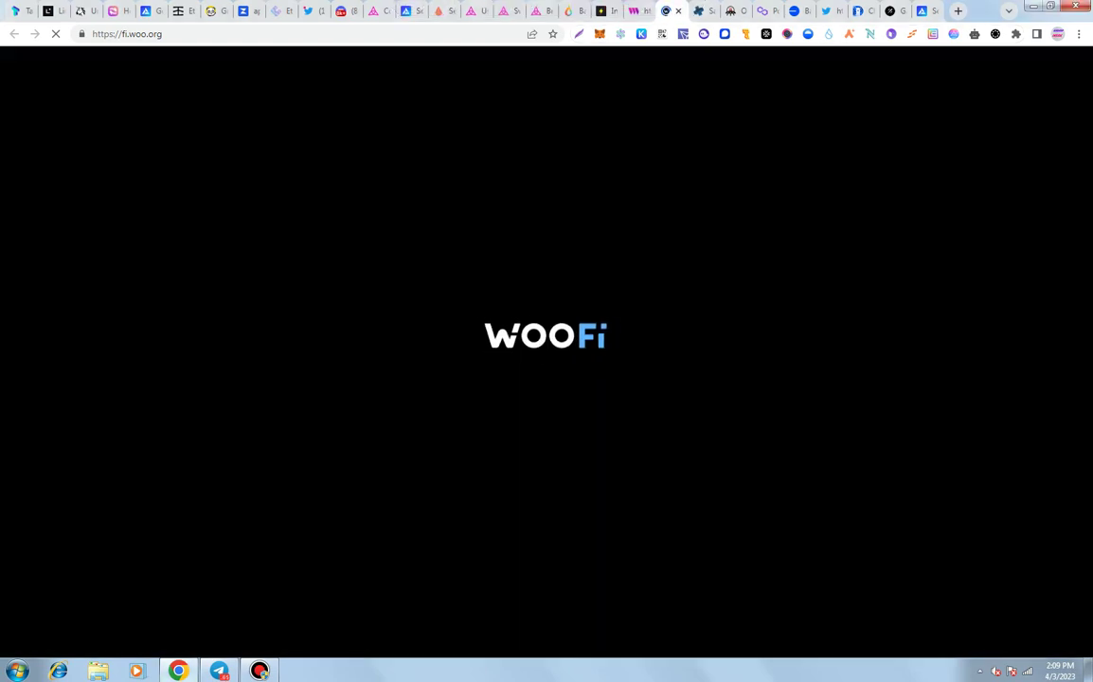